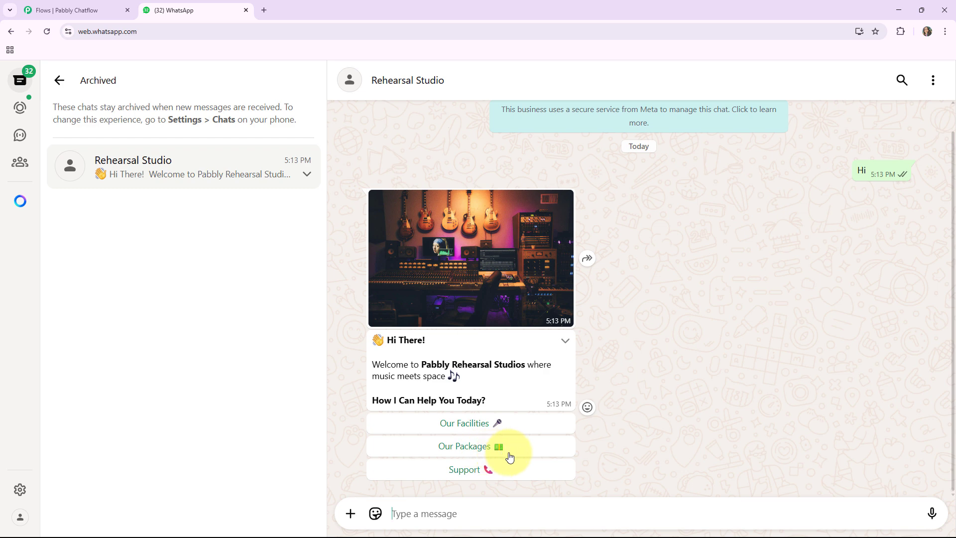
Choose the Our Packages reply option in the Rehearsal Studio chatbot conversation.
{"action": "left_click", "coordinate": [462, 448]}
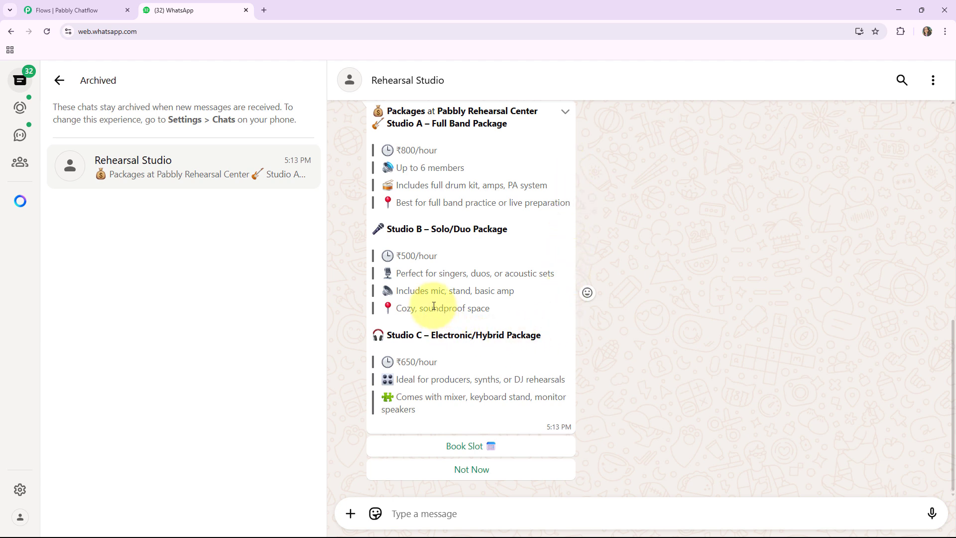
{"action": "scroll", "coordinate": [433, 306], "scroll_direction": "up", "scroll_amount": 1}
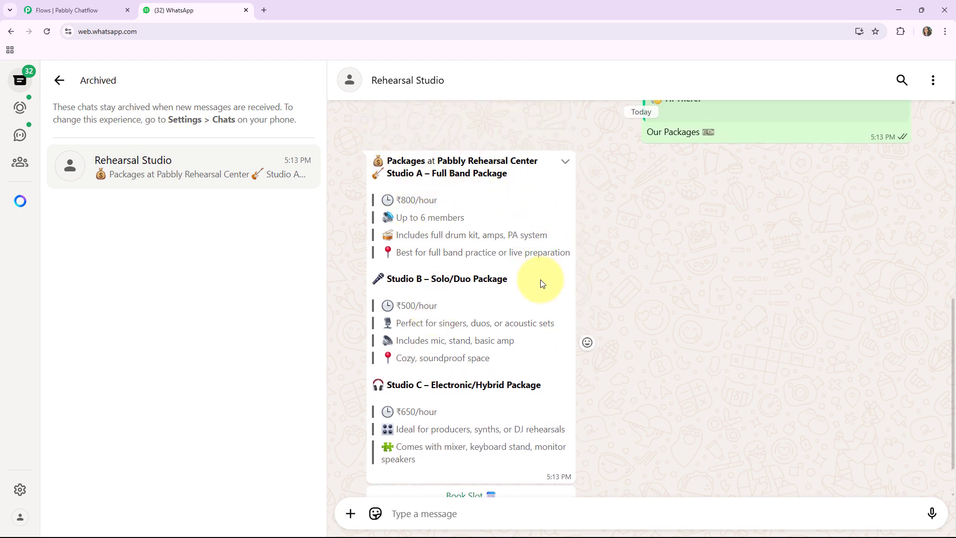
{"action": "scroll", "coordinate": [500, 341], "scroll_direction": "down", "scroll_amount": 1}
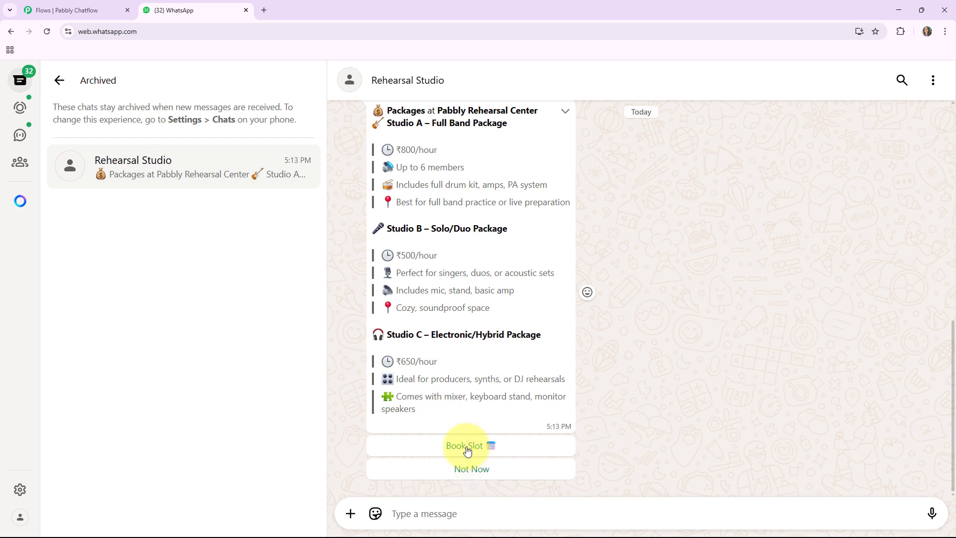
Choose Book Slot under the packages message, and Support under the welcome message.
{"action": "left_click", "coordinate": [467, 447]}
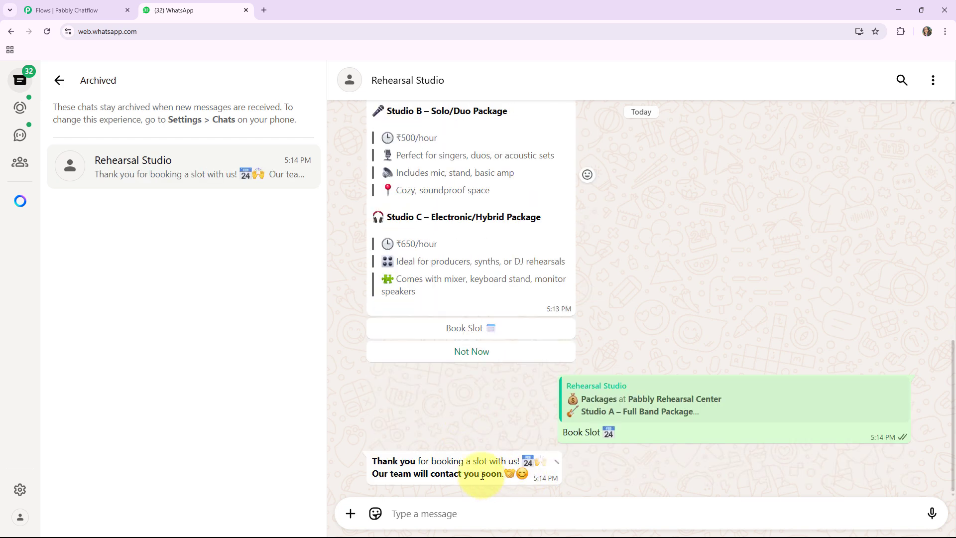
{"action": "scroll", "coordinate": [640, 356], "scroll_direction": "up", "scroll_amount": 5}
{"action": "left_click", "coordinate": [465, 132]}
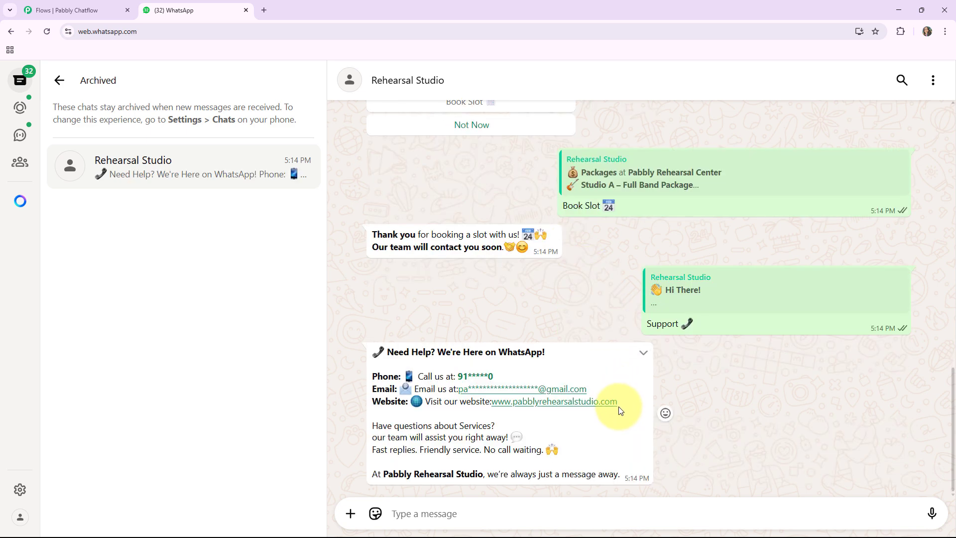
Scroll through the Rehearsal Studio conversation to review the chatbot's replies.
{"action": "scroll", "coordinate": [495, 274], "scroll_direction": "up", "scroll_amount": 4}
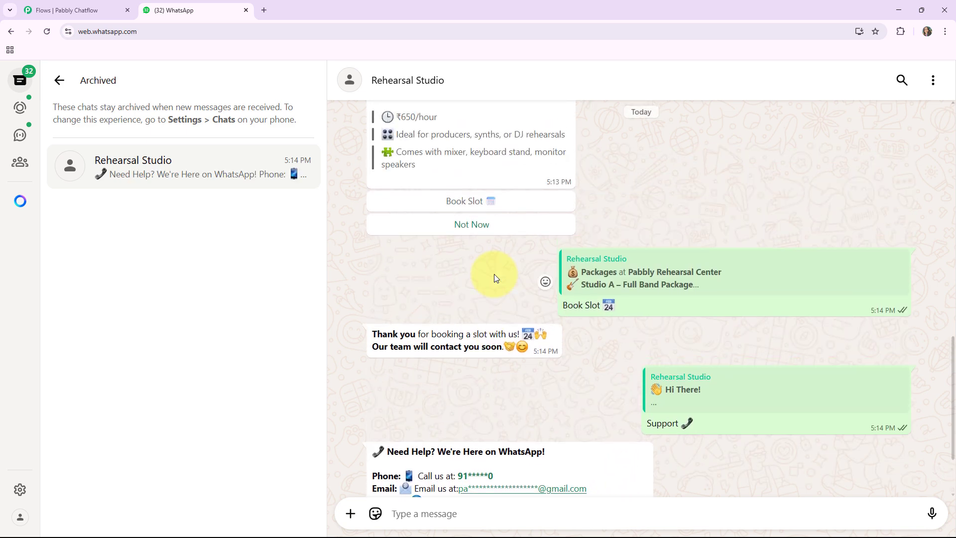
{"action": "scroll", "coordinate": [494, 274], "scroll_direction": "down", "scroll_amount": 4}
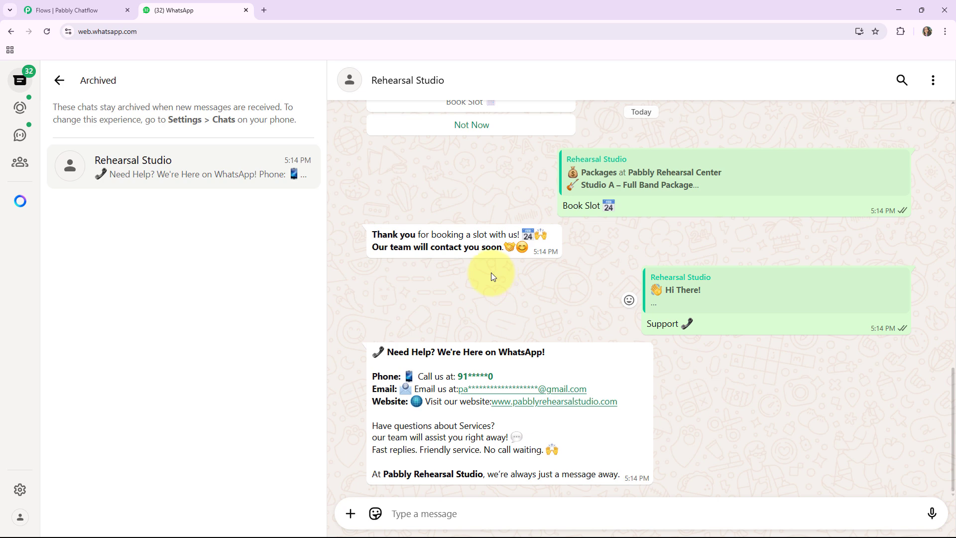
{"action": "scroll", "coordinate": [491, 272], "scroll_direction": "up", "scroll_amount": 6}
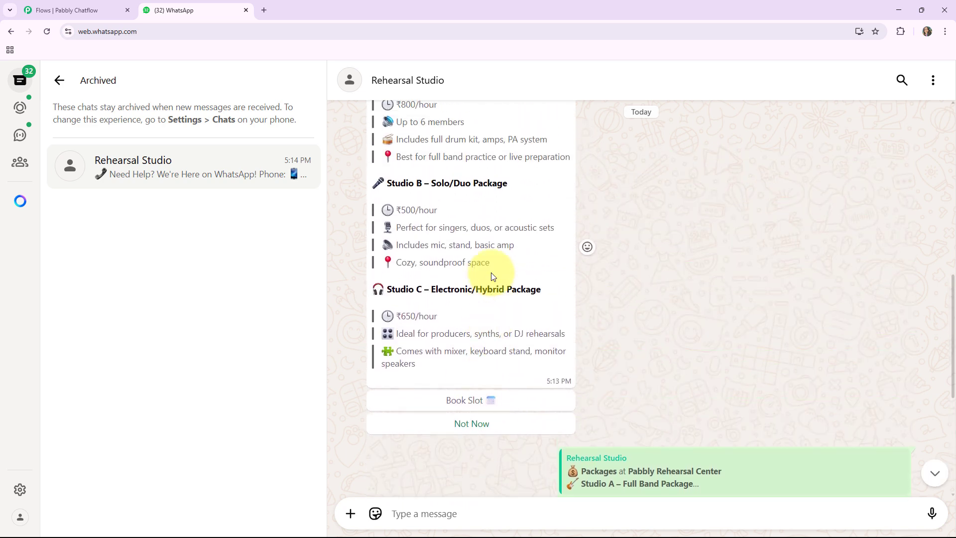
{"action": "scroll", "coordinate": [491, 275], "scroll_direction": "up", "scroll_amount": 10}
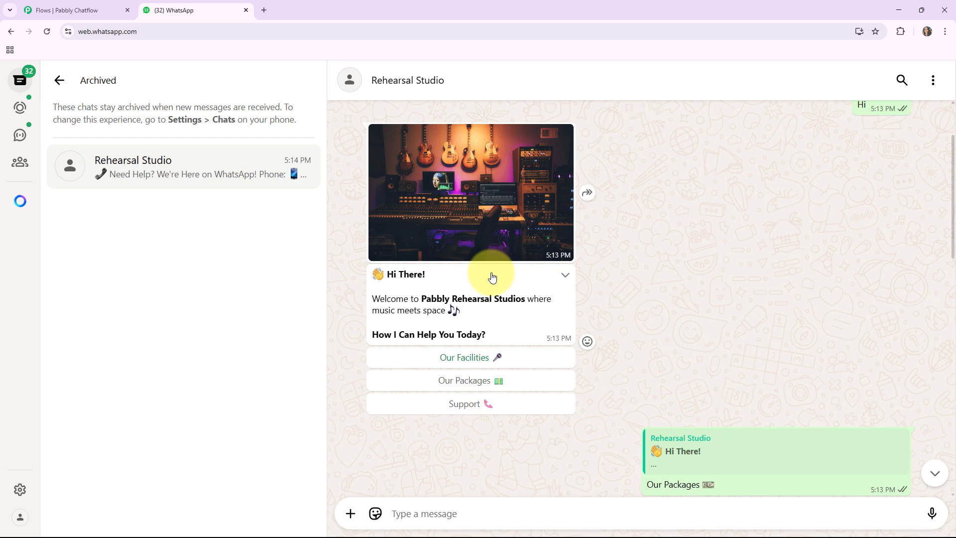
{"action": "scroll", "coordinate": [492, 277], "scroll_direction": "down", "scroll_amount": 1}
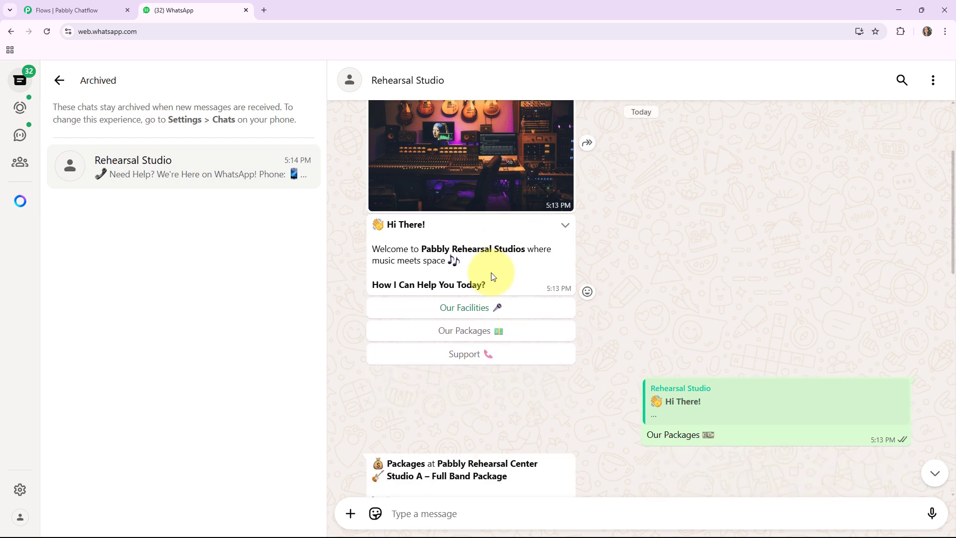
{"action": "scroll", "coordinate": [491, 273], "scroll_direction": "down", "scroll_amount": 5}
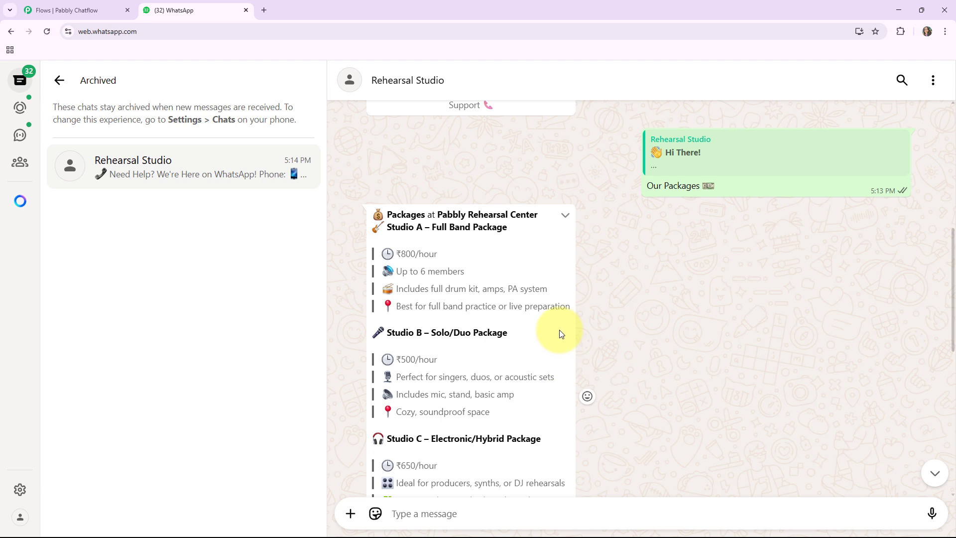
{"action": "scroll", "coordinate": [561, 331], "scroll_direction": "up", "scroll_amount": 2}
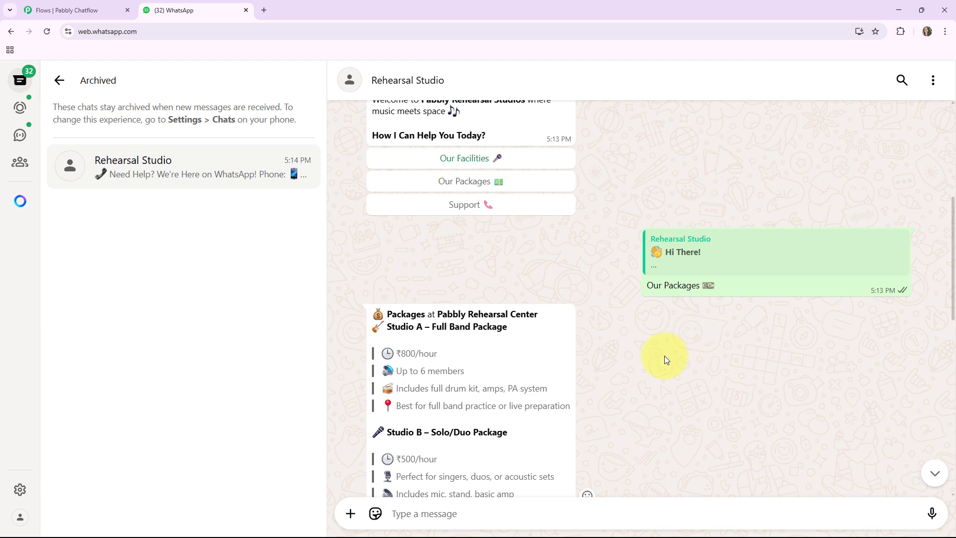
{"action": "scroll", "coordinate": [664, 355], "scroll_direction": "down", "scroll_amount": 2}
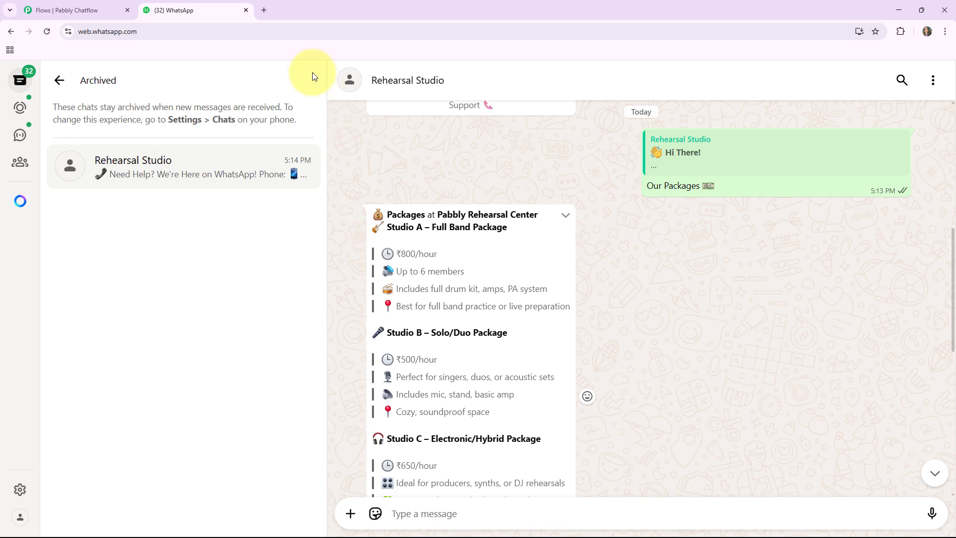
Open a new browser tab and go to pabbly.co.
{"action": "left_click", "coordinate": [264, 11]}
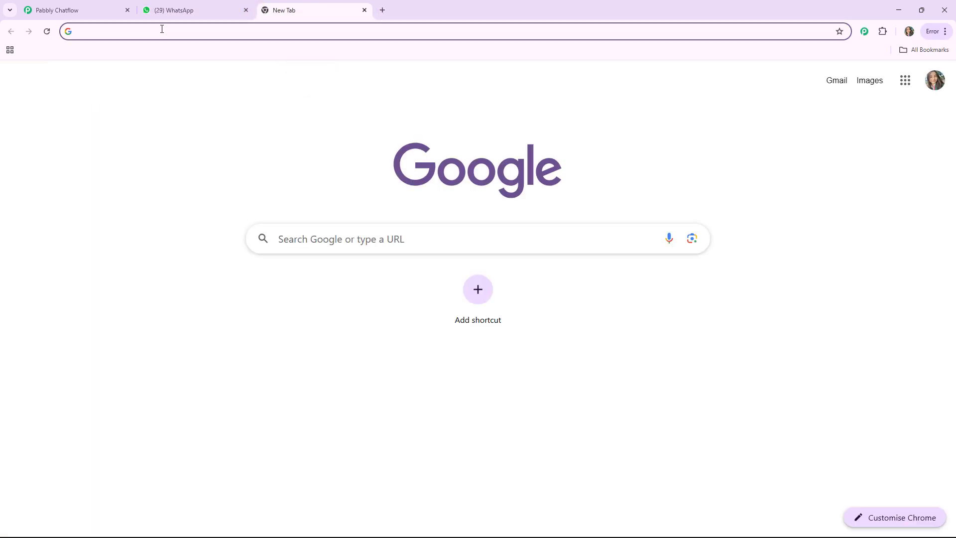
{"action": "type", "text": "pabbly"}
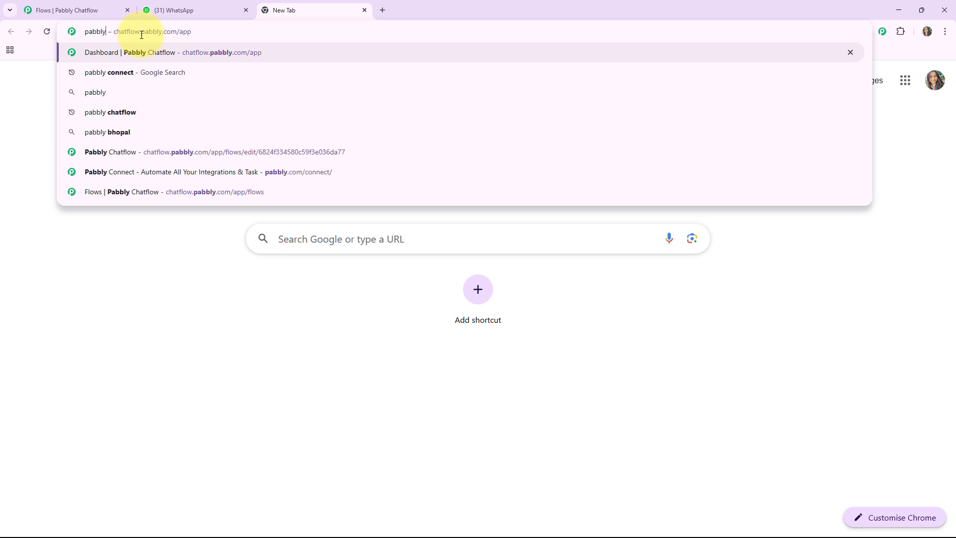
{"action": "type", "text": ".co"}
{"action": "key", "text": "Return"}
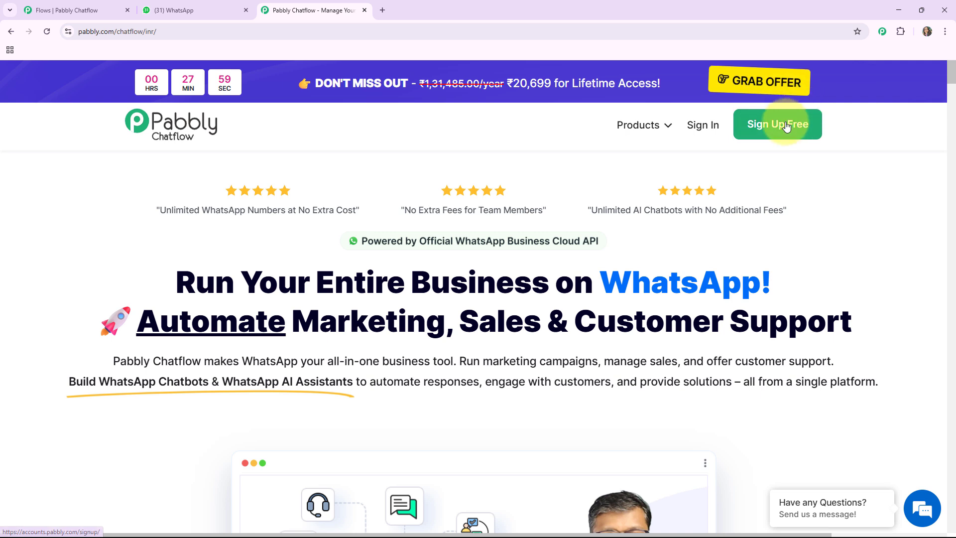
Sign in to Pabbly and access Pabbly Chatflow from the list of Pabbly apps.
{"action": "left_click", "coordinate": [701, 125]}
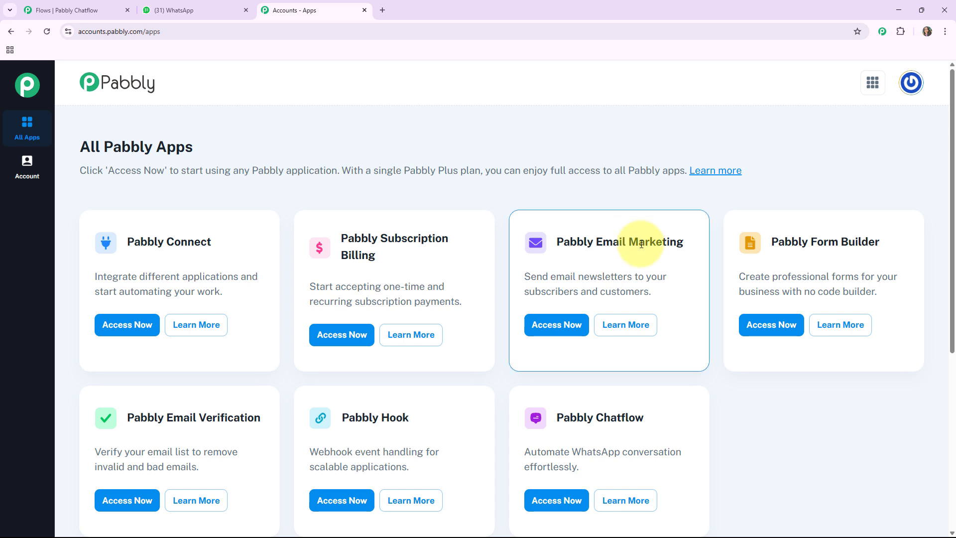
{"action": "scroll", "coordinate": [644, 242], "scroll_direction": "down", "scroll_amount": 2}
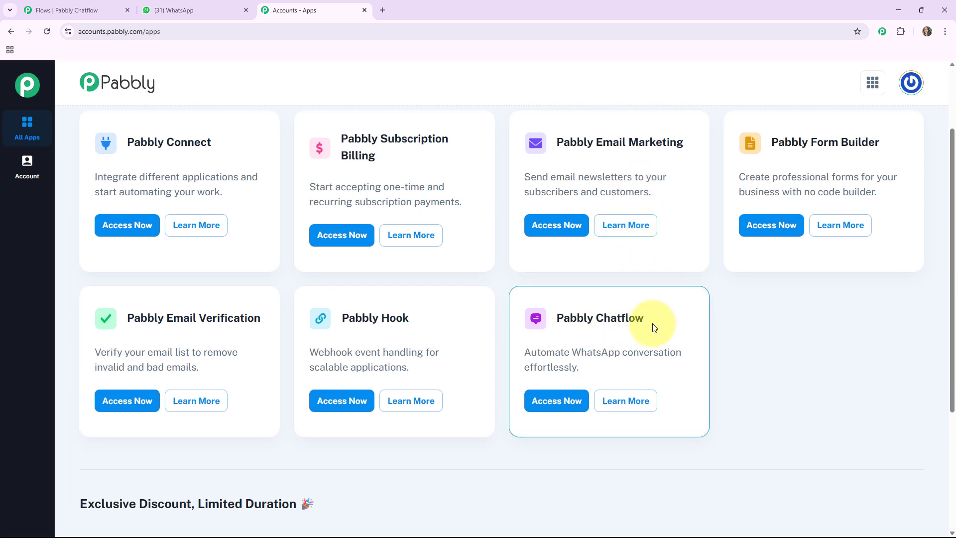
{"action": "left_click_drag", "start_coordinate": [566, 315], "coordinate": [640, 314]}
{"action": "left_click", "coordinate": [669, 319]}
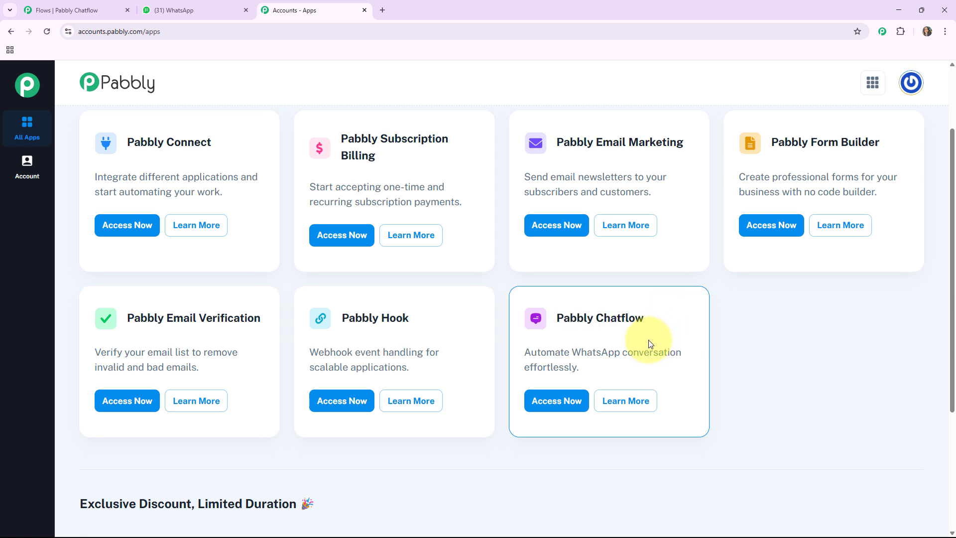
{"action": "left_click", "coordinate": [555, 401]}
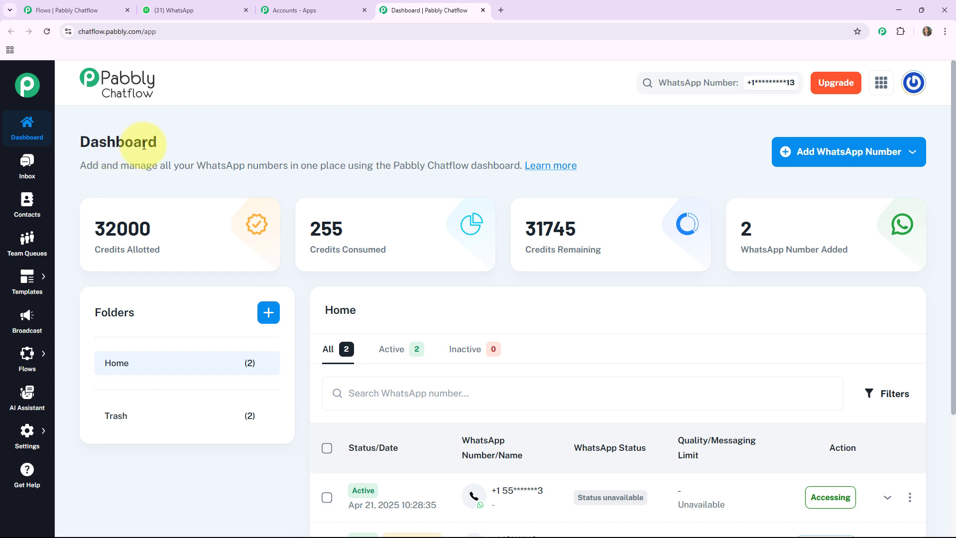
Examine the credit summary cards on the Chatflow dashboard.
{"action": "mouse_move", "coordinate": [103, 261]}
{"action": "left_click_drag", "start_coordinate": [98, 251], "coordinate": [166, 249]}
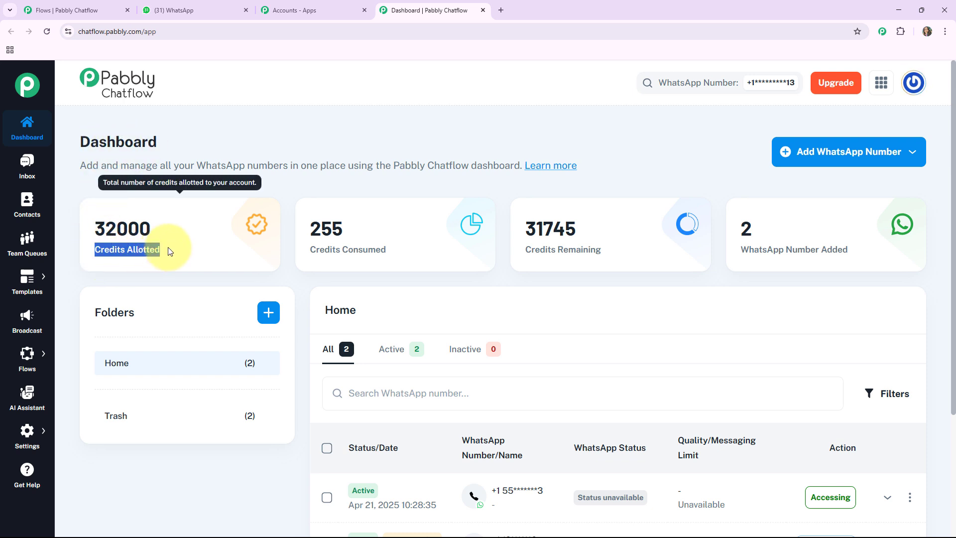
{"action": "left_click_drag", "start_coordinate": [310, 255], "coordinate": [427, 252]}
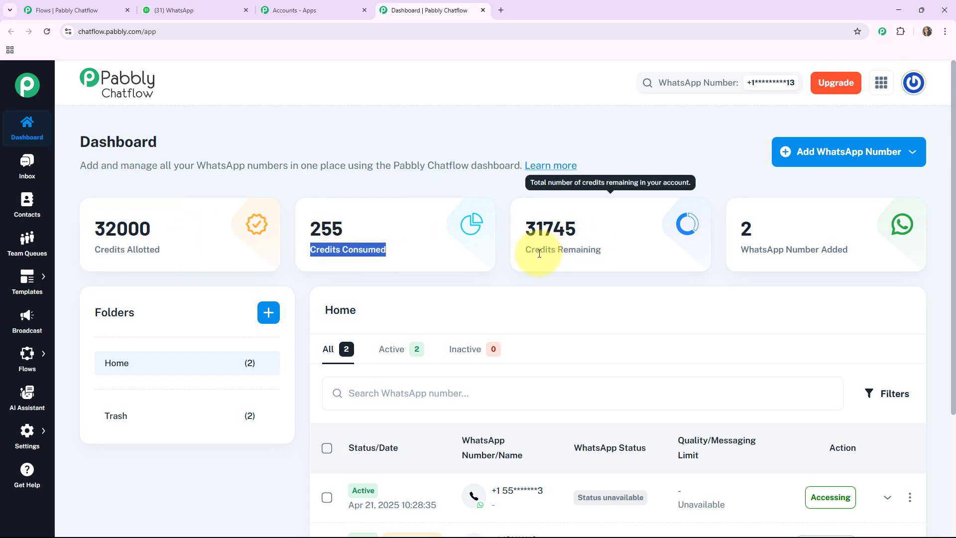
{"action": "left_click_drag", "start_coordinate": [524, 250], "coordinate": [603, 250]}
{"action": "left_click", "coordinate": [805, 240]}
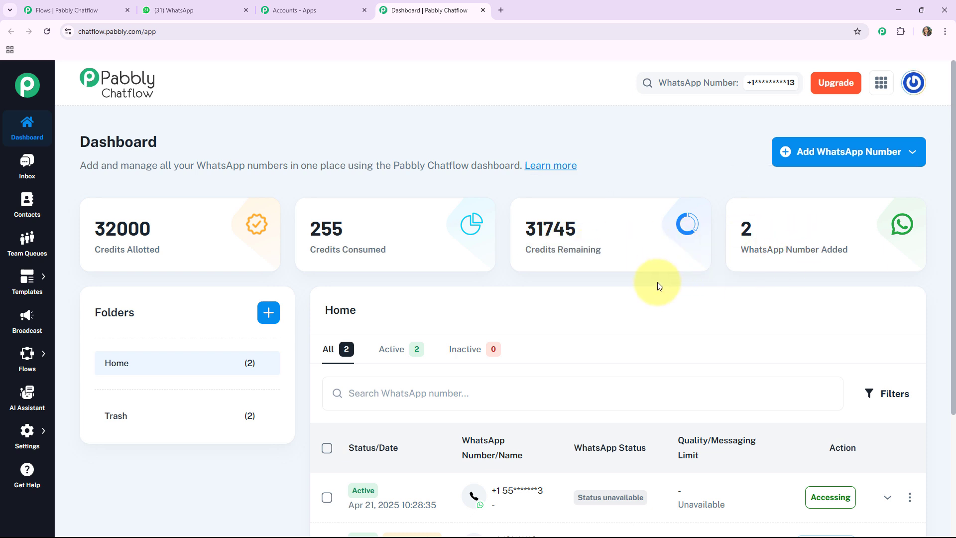
{"action": "mouse_move", "coordinate": [767, 209]}
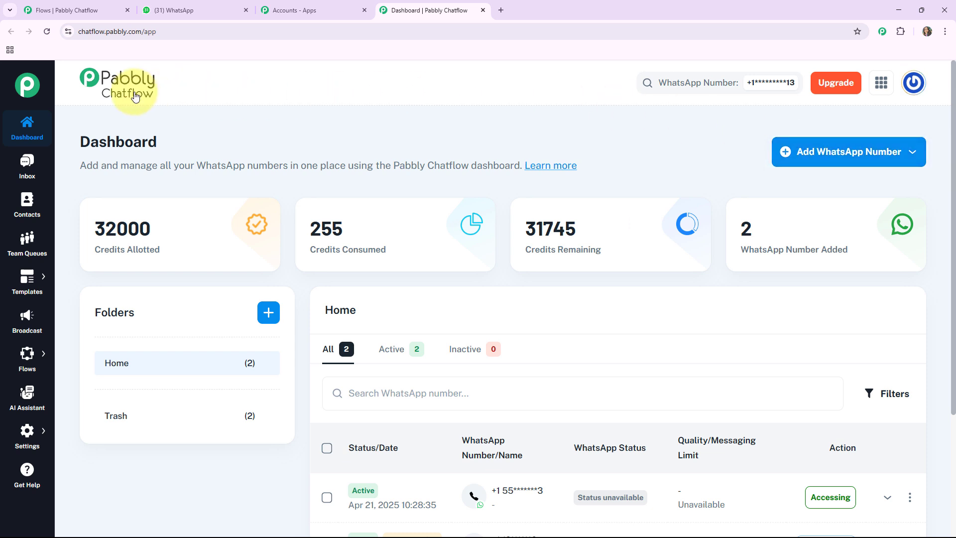
Open the Add WhatsApp Number options, then review the list of connected WhatsApp numbers.
{"action": "left_click", "coordinate": [863, 153]}
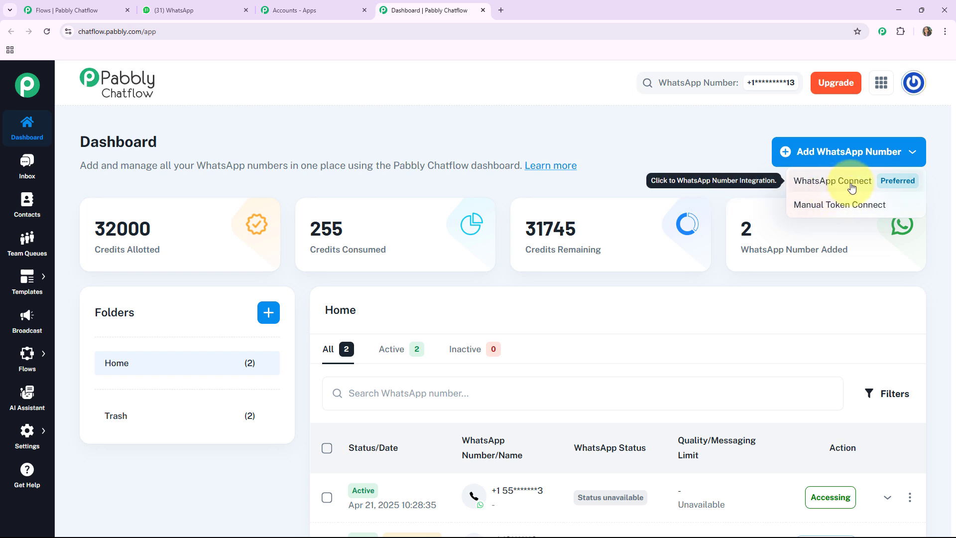
{"action": "left_click", "coordinate": [826, 204]}
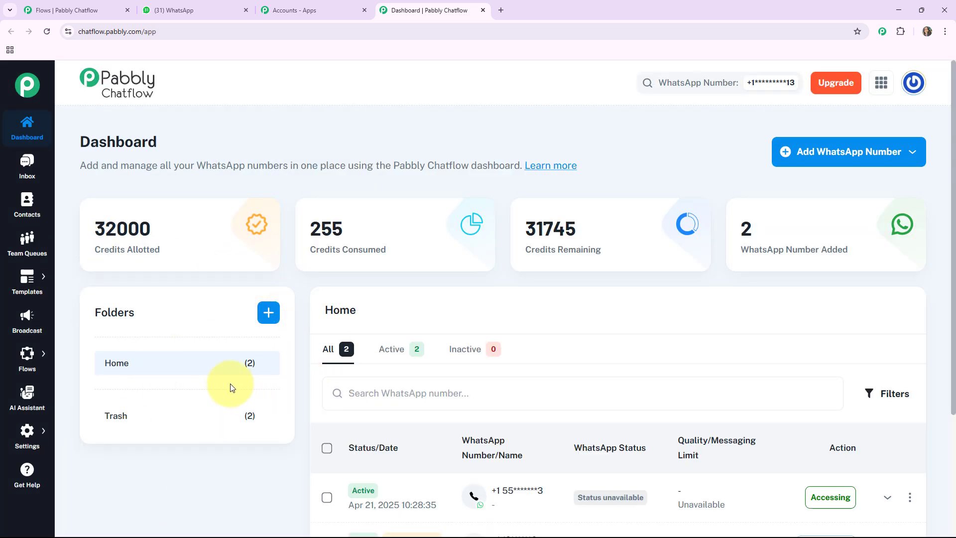
{"action": "scroll", "coordinate": [231, 388], "scroll_direction": "down", "scroll_amount": 3}
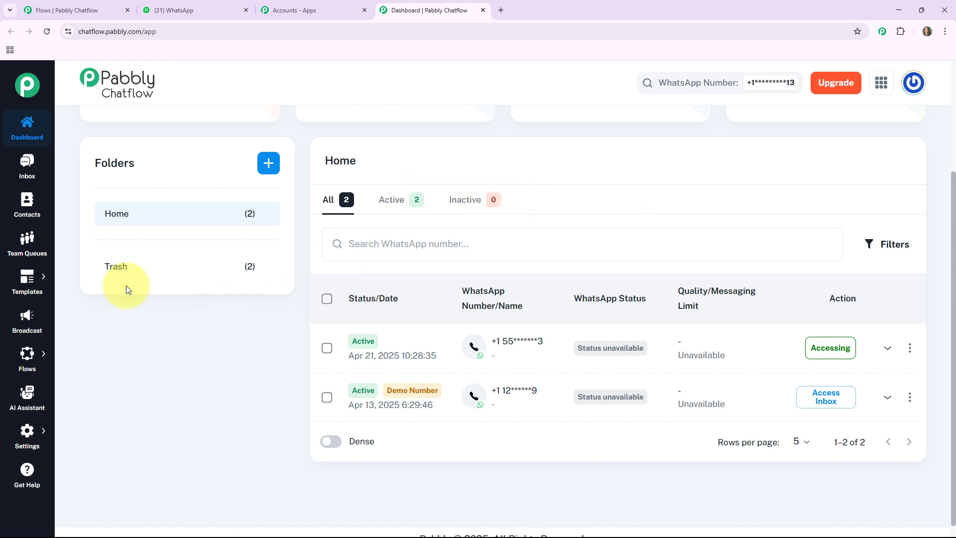
Open the Inbox and view the test conversation.
{"action": "left_click", "coordinate": [32, 168]}
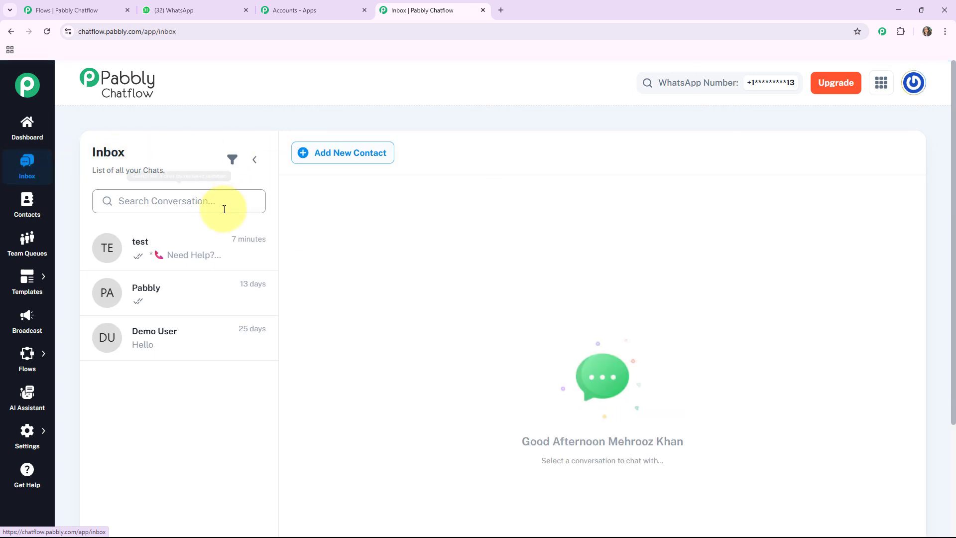
{"action": "left_click", "coordinate": [201, 267]}
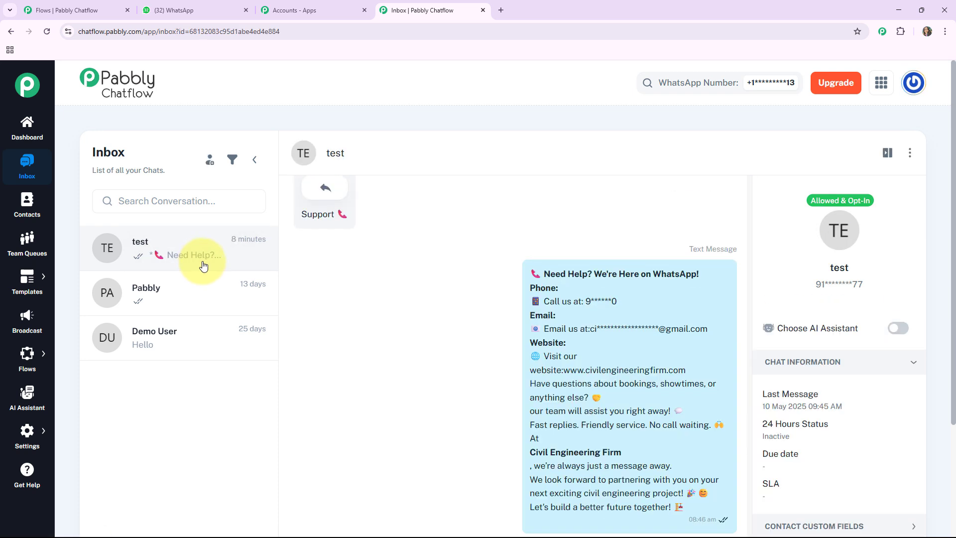
{"action": "scroll", "coordinate": [324, 299], "scroll_direction": "down", "scroll_amount": 1}
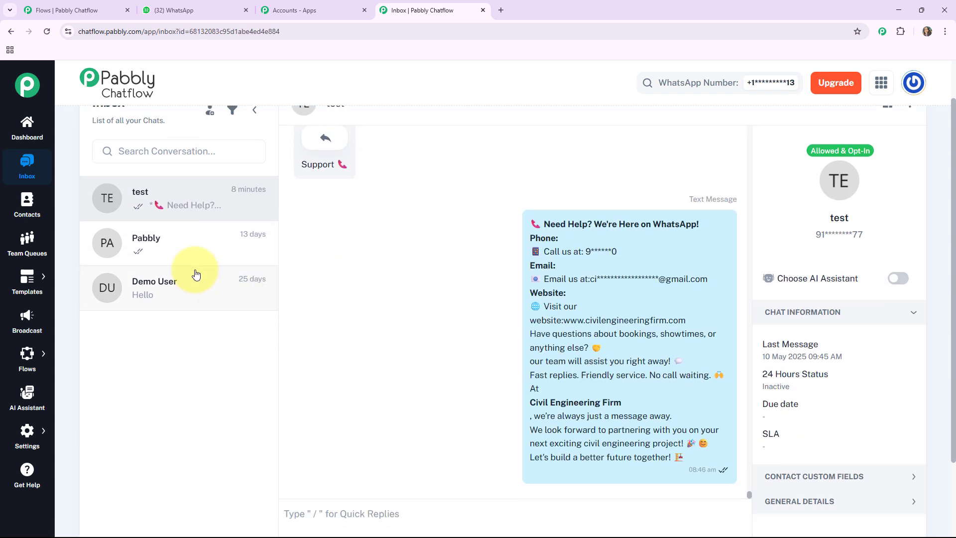
Browse the Contacts, Team Queues, Templates List and Broadcast sections.
{"action": "left_click", "coordinate": [28, 209]}
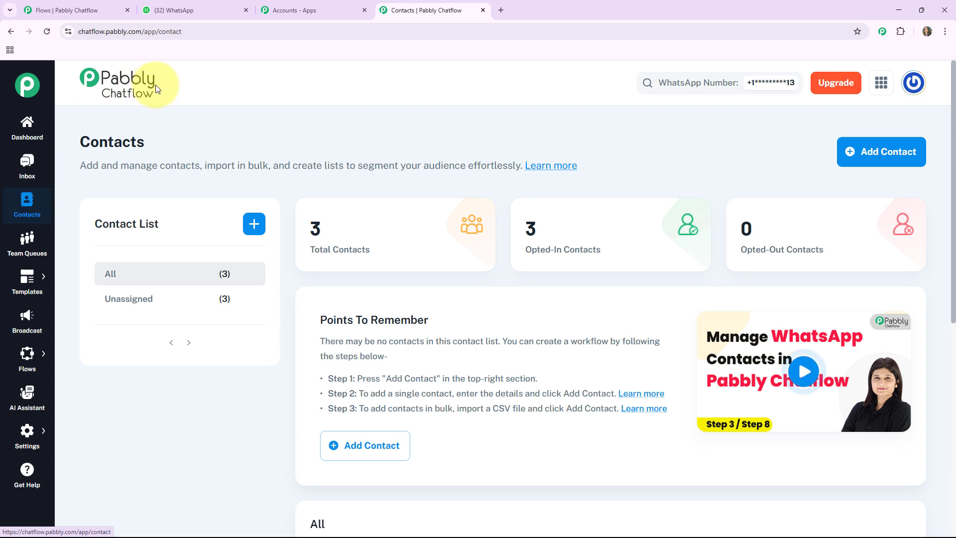
{"action": "left_click", "coordinate": [22, 253]}
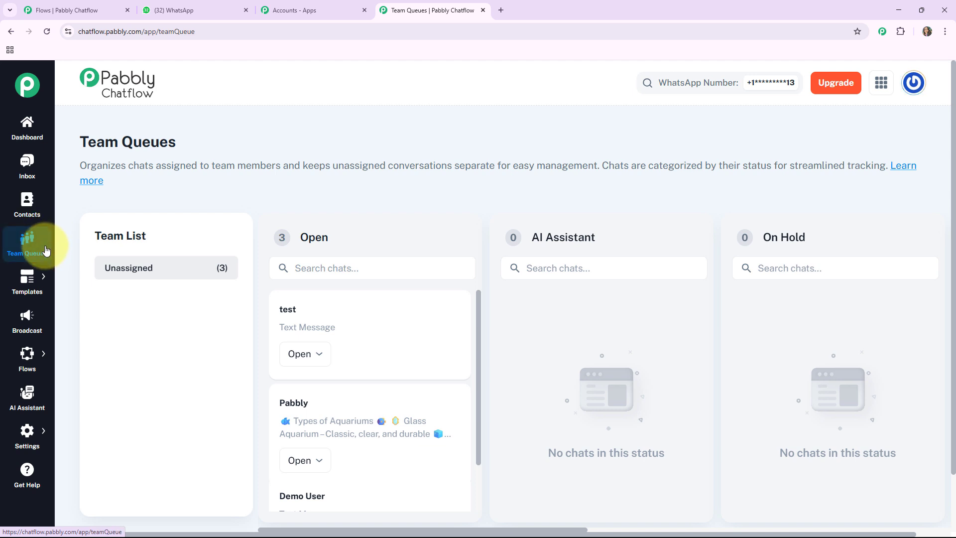
{"action": "mouse_move", "coordinate": [37, 289]}
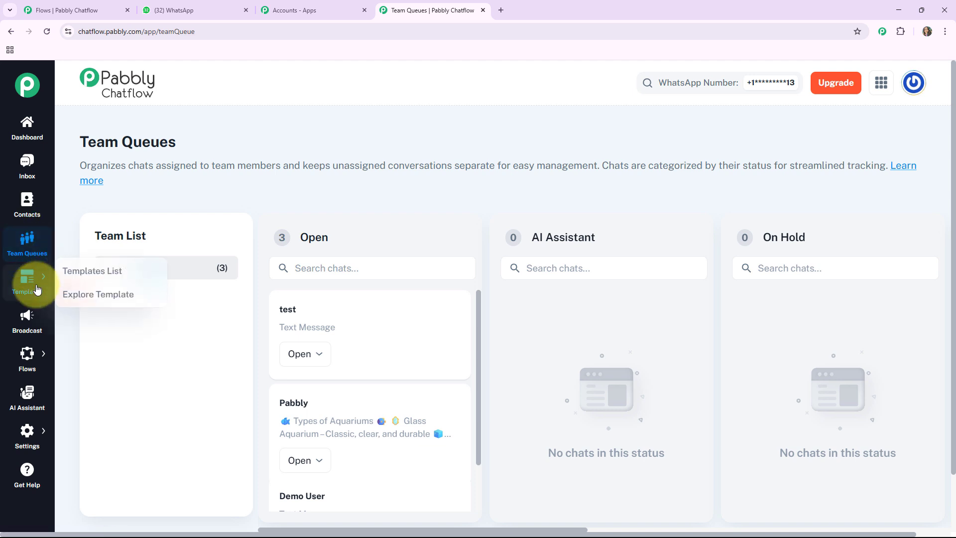
{"action": "left_click", "coordinate": [76, 275]}
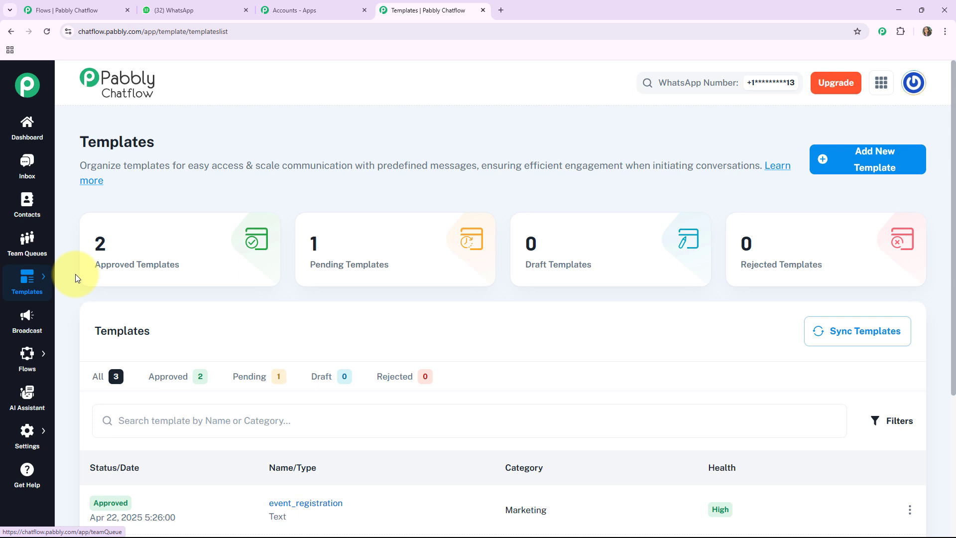
{"action": "left_click", "coordinate": [27, 319]}
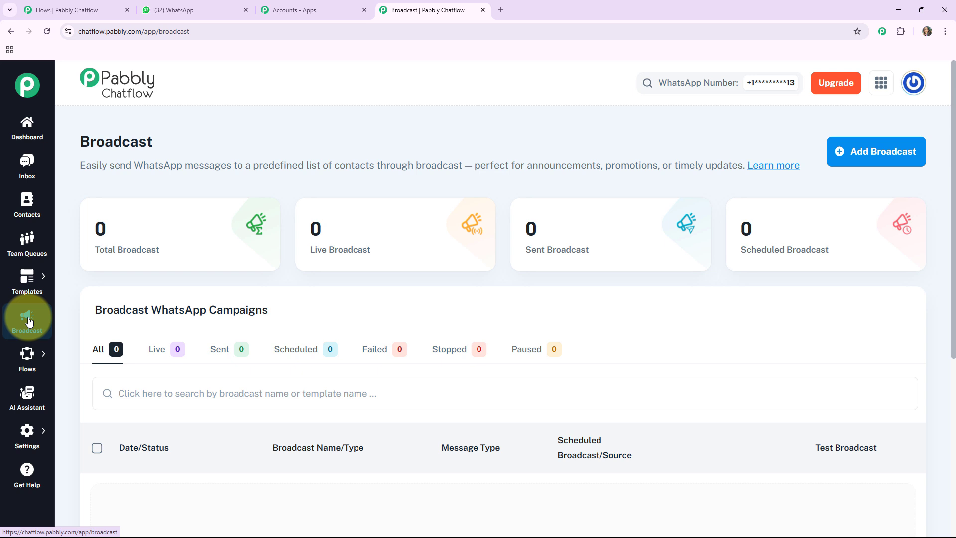
Browse the Flows, AI Assistant and Get Help sections, returning to the Flow Builder list.
{"action": "mouse_move", "coordinate": [23, 352]}
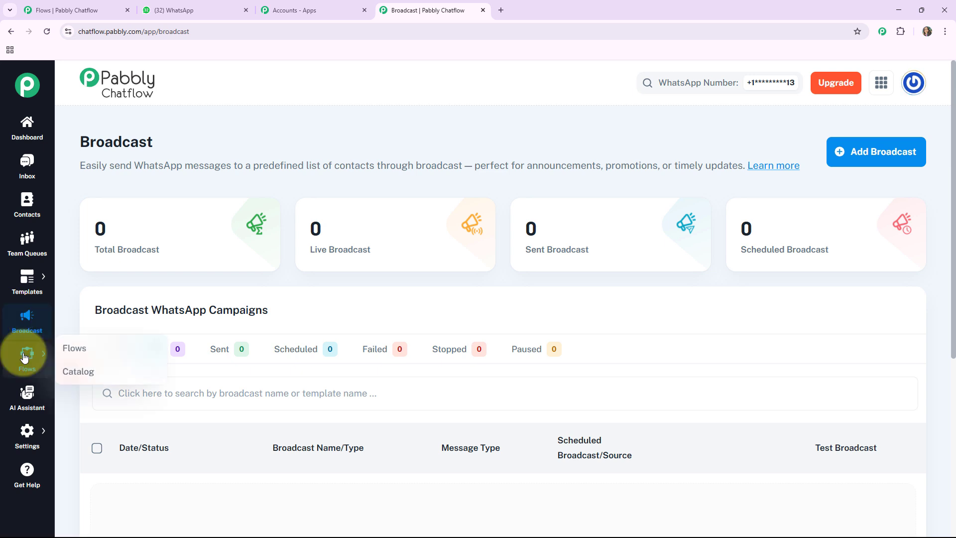
{"action": "left_click", "coordinate": [71, 349]}
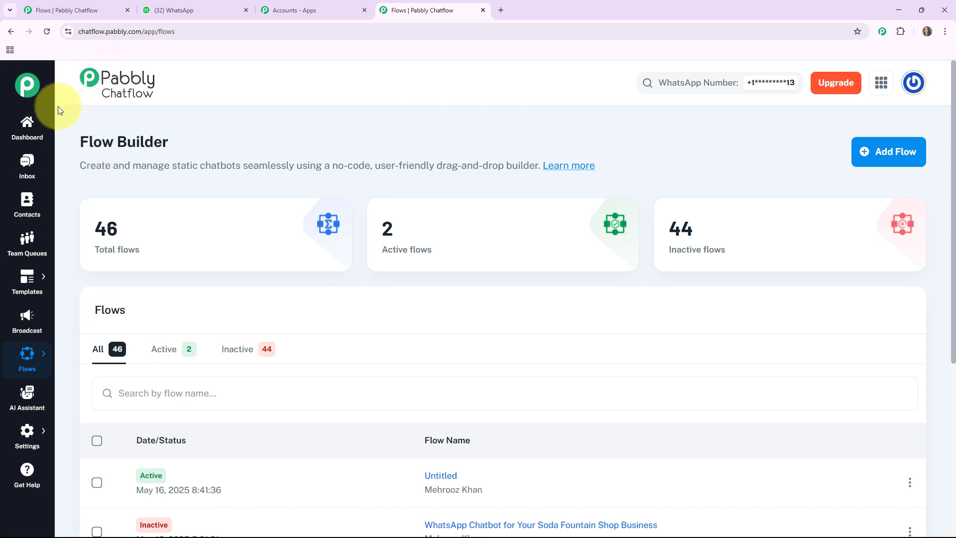
{"action": "left_click", "coordinate": [22, 401]}
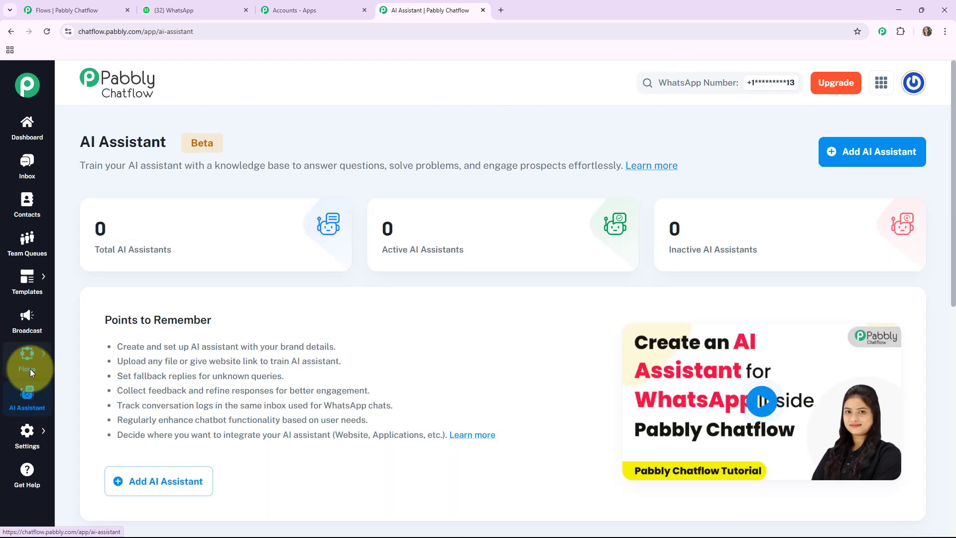
{"action": "mouse_move", "coordinate": [30, 370]}
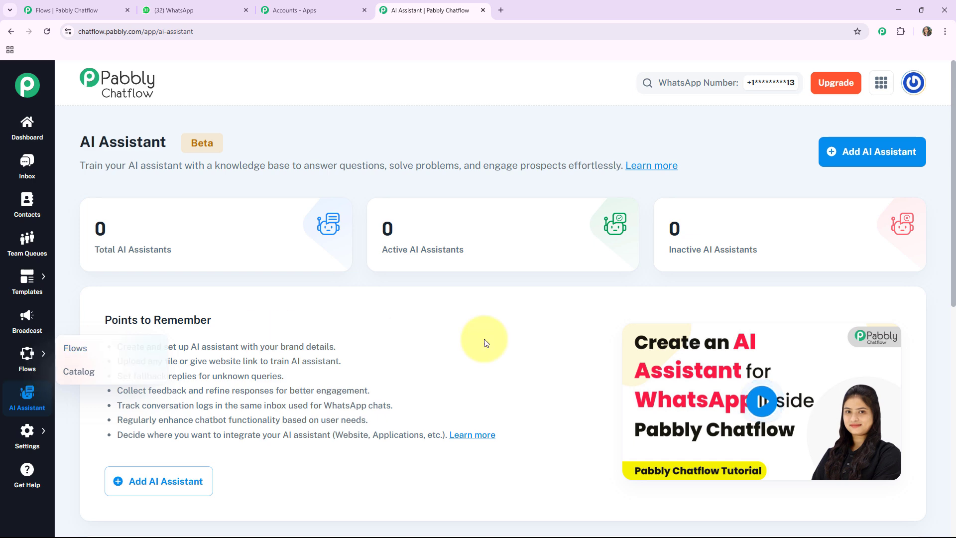
{"action": "scroll", "coordinate": [433, 394], "scroll_direction": "down", "scroll_amount": 1}
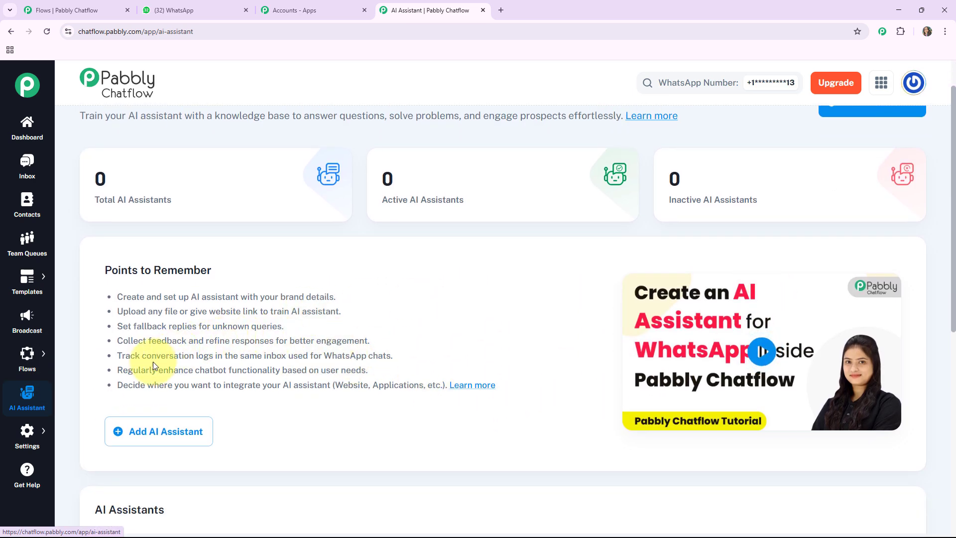
{"action": "scroll", "coordinate": [153, 361], "scroll_direction": "down", "scroll_amount": 1}
{"action": "mouse_move", "coordinate": [33, 440]}
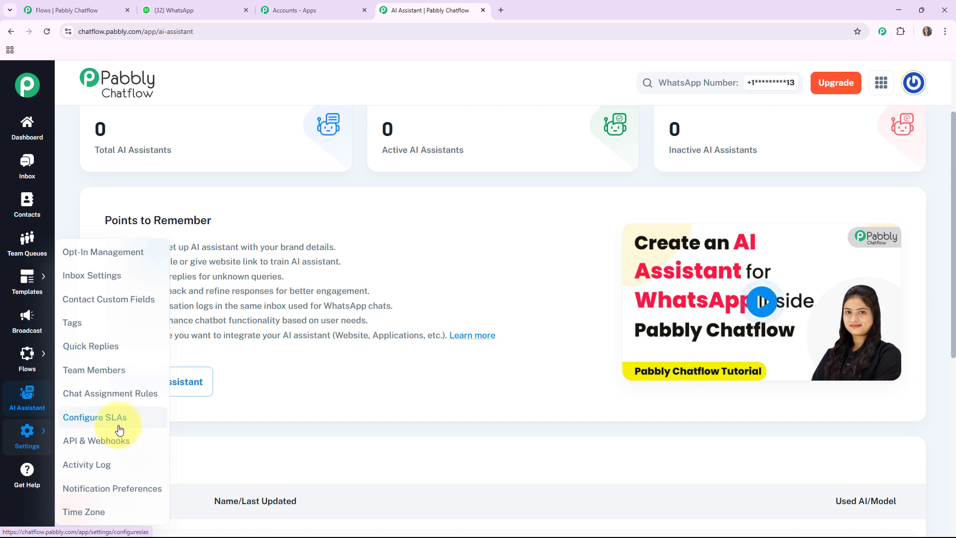
{"action": "left_click", "coordinate": [28, 468]}
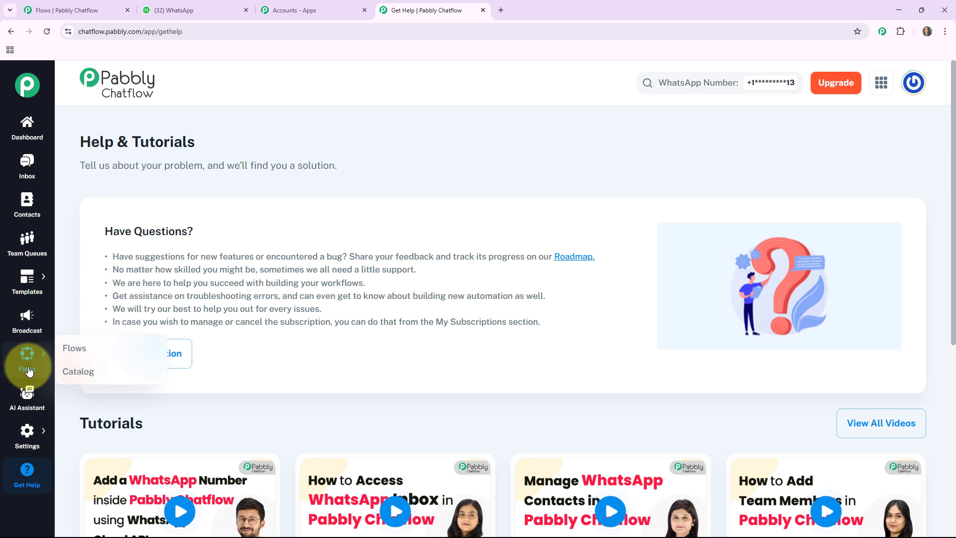
{"action": "left_click", "coordinate": [69, 348]}
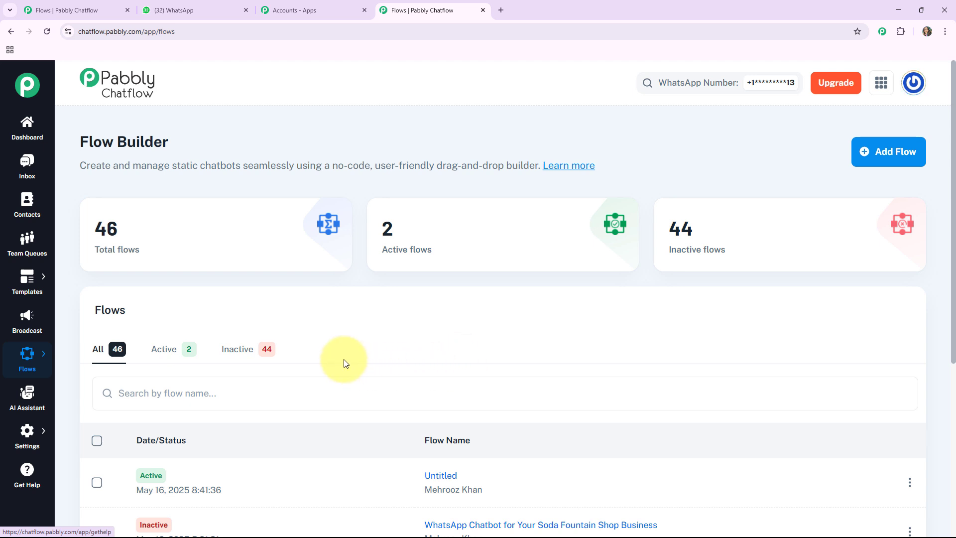
Create a new flow and name it 'WhatsApp Chatbot for Your Rehearsal Studio Rental Business'.
{"action": "left_click_drag", "start_coordinate": [79, 148], "coordinate": [181, 145]}
{"action": "left_click", "coordinate": [231, 239]}
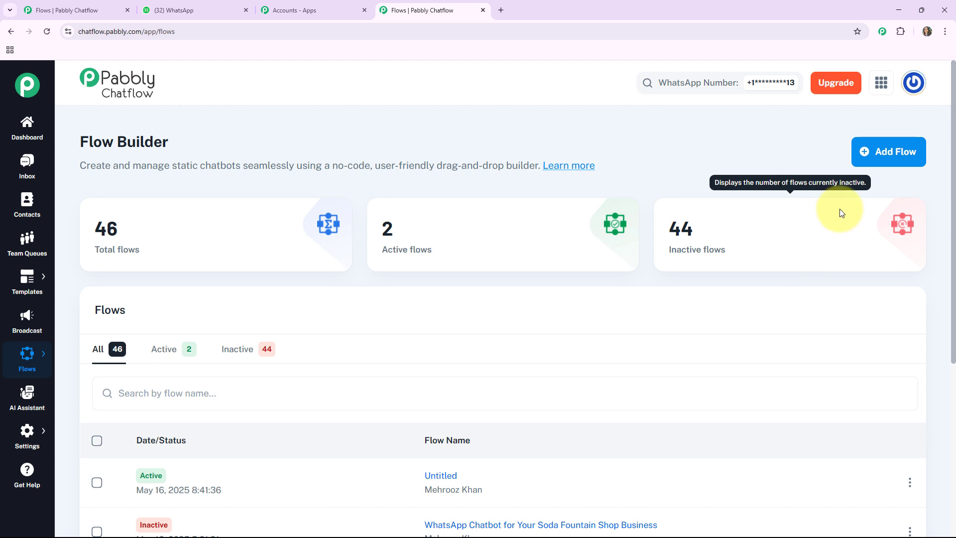
{"action": "left_click", "coordinate": [889, 160]}
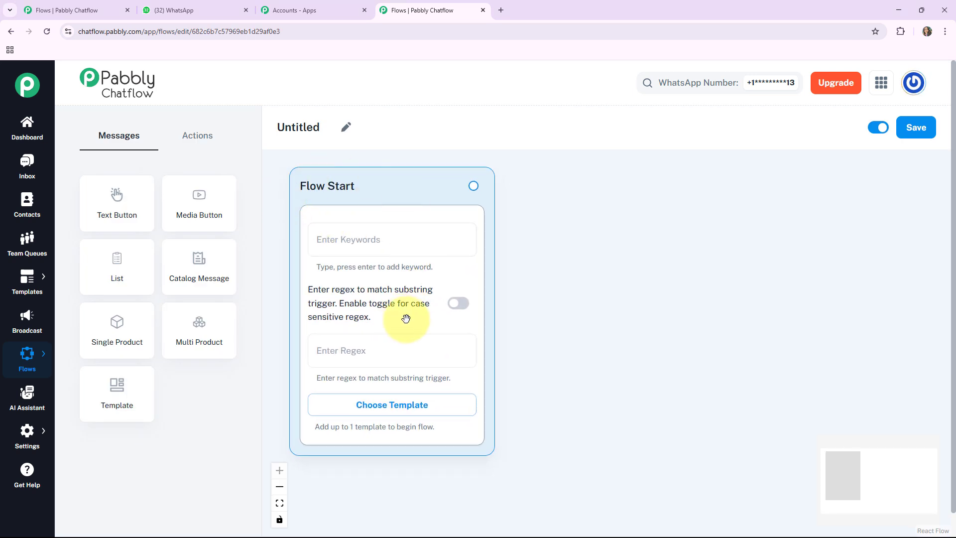
{"action": "left_click", "coordinate": [345, 131]}
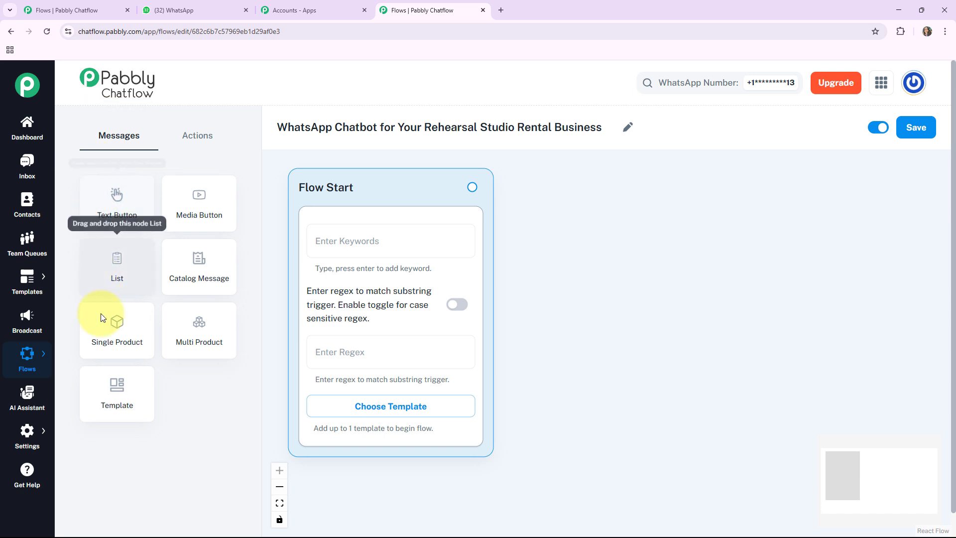
Browse the Actions and Messages node lists, keep the flow active and save it.
{"action": "left_click", "coordinate": [193, 134]}
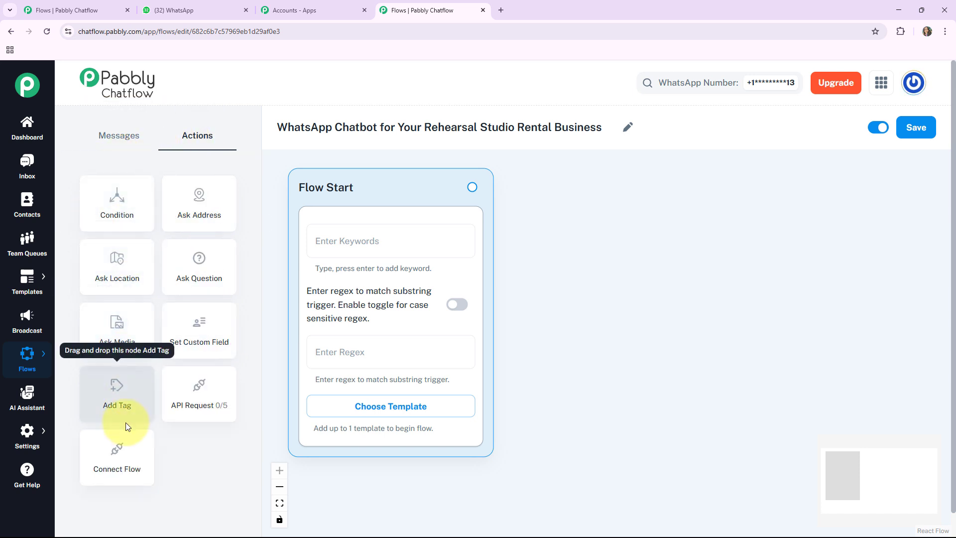
{"action": "left_click", "coordinate": [109, 134]}
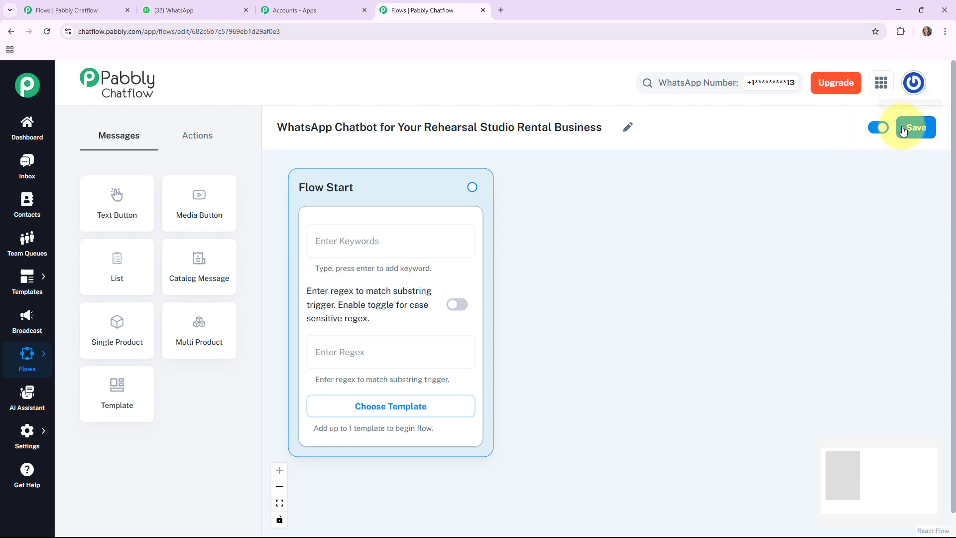
{"action": "left_click", "coordinate": [877, 130]}
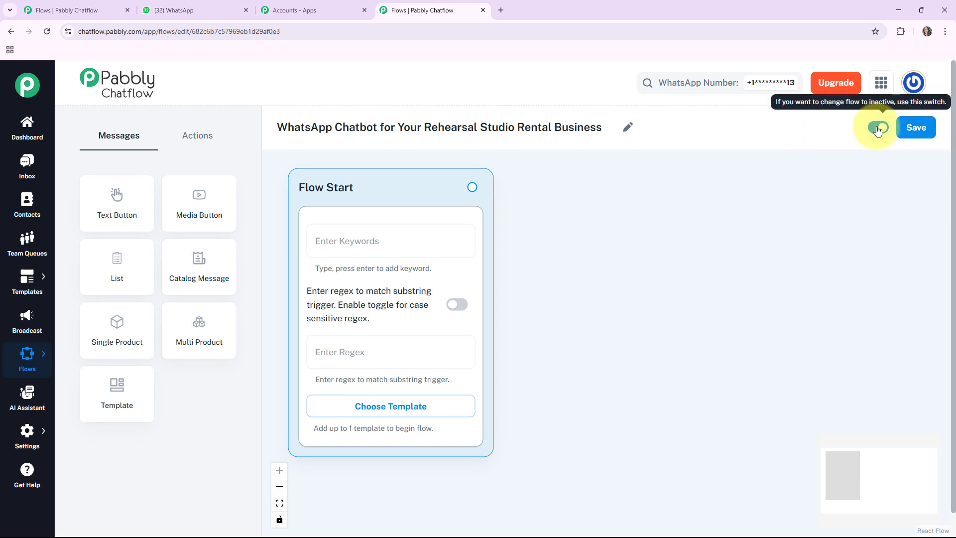
{"action": "left_click", "coordinate": [916, 126]}
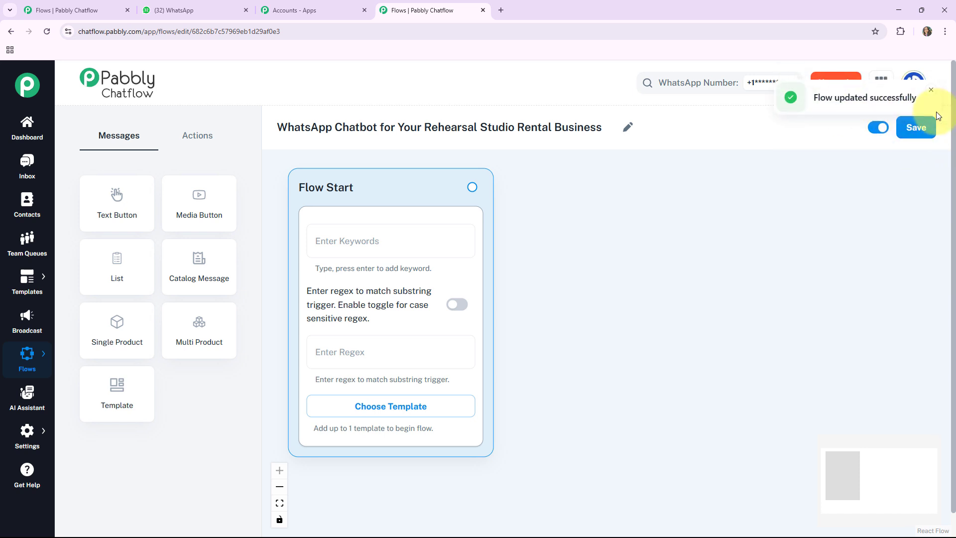
{"action": "left_click", "coordinate": [931, 91]}
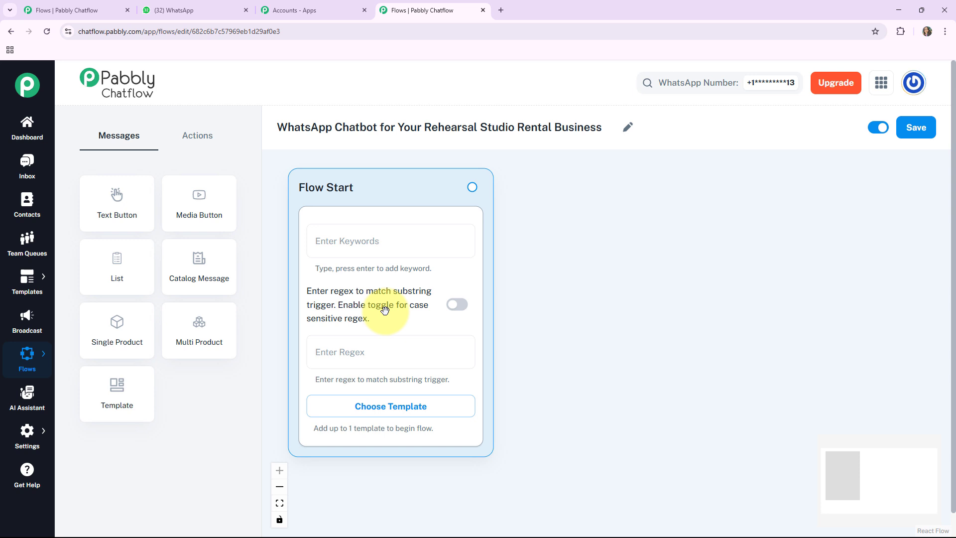
Set the Flow Start regex trigger to [\s\S]+ so any incoming message starts the flow.
{"action": "left_click", "coordinate": [414, 405]}
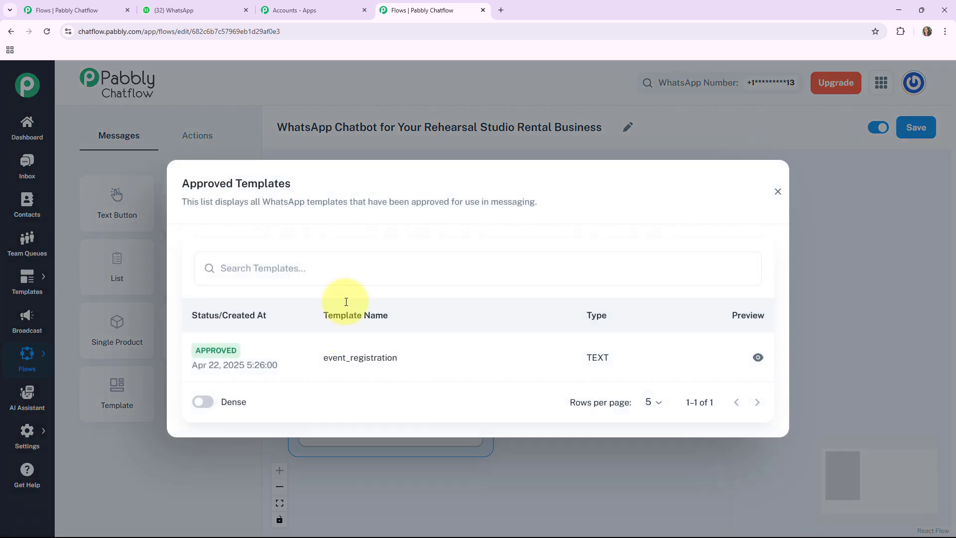
{"action": "left_click", "coordinate": [777, 192]}
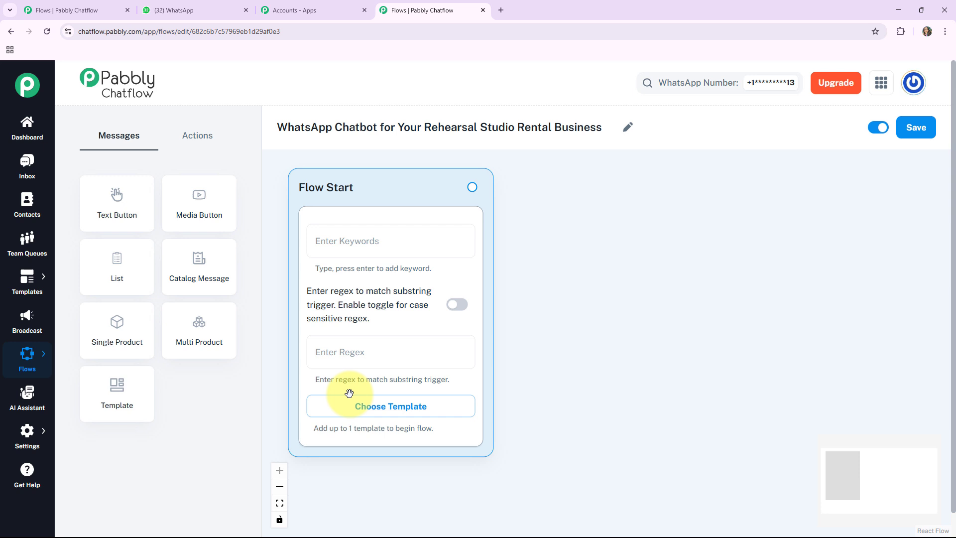
{"action": "left_click", "coordinate": [333, 352]}
{"action": "type", "text": "[\\s\\S]+"}
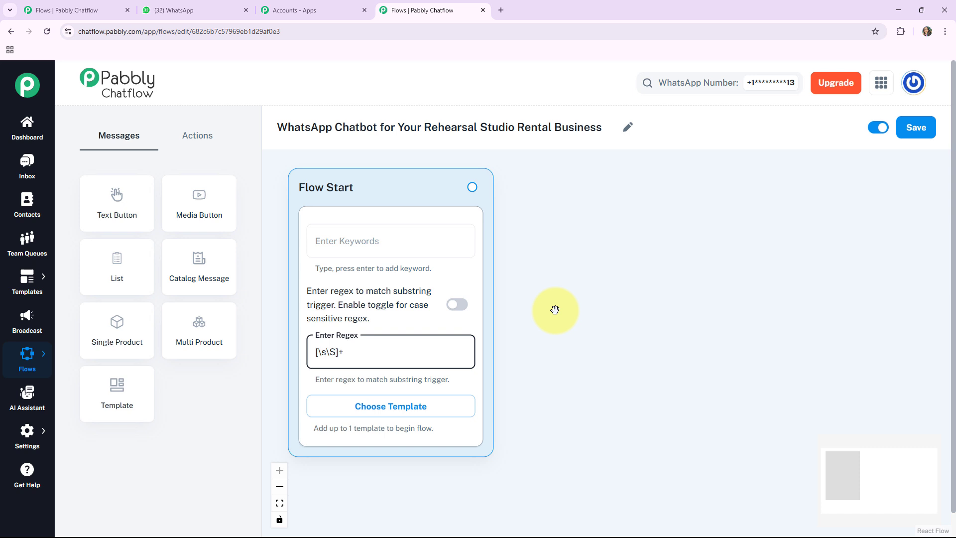
Add a Media Button message node beside Flow Start and set its media type to Image.
{"action": "left_click", "coordinate": [199, 207]}
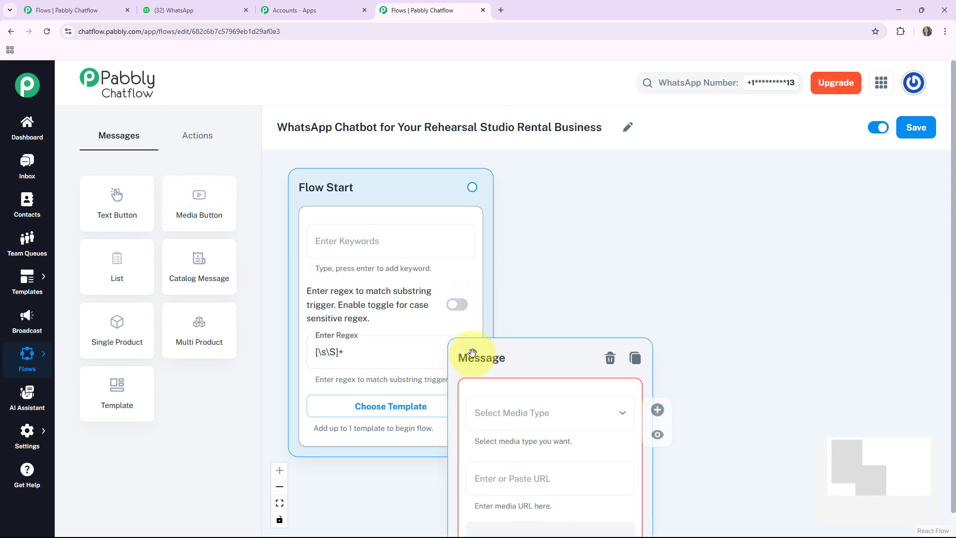
{"action": "left_click_drag", "start_coordinate": [533, 362], "coordinate": [604, 186]}
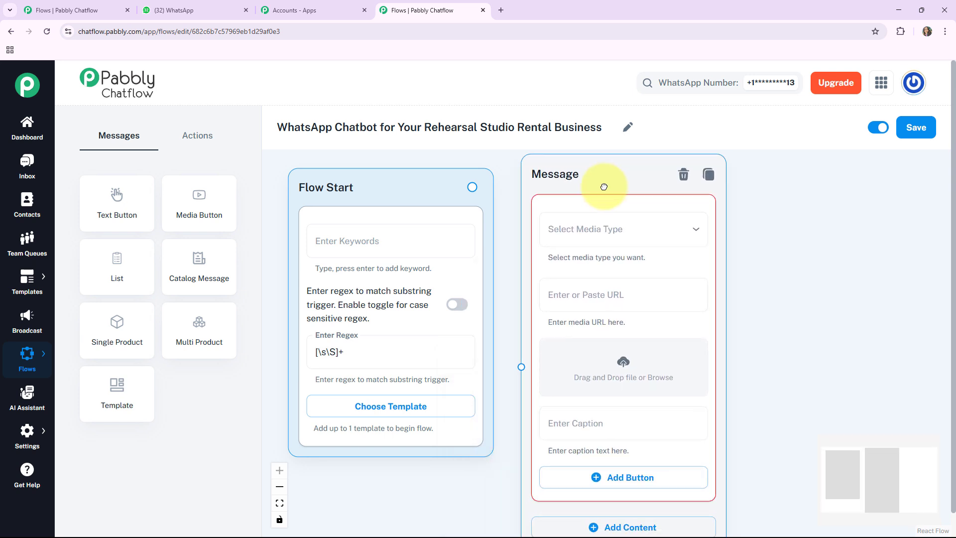
{"action": "left_click", "coordinate": [618, 228]}
{"action": "left_click", "coordinate": [609, 264]}
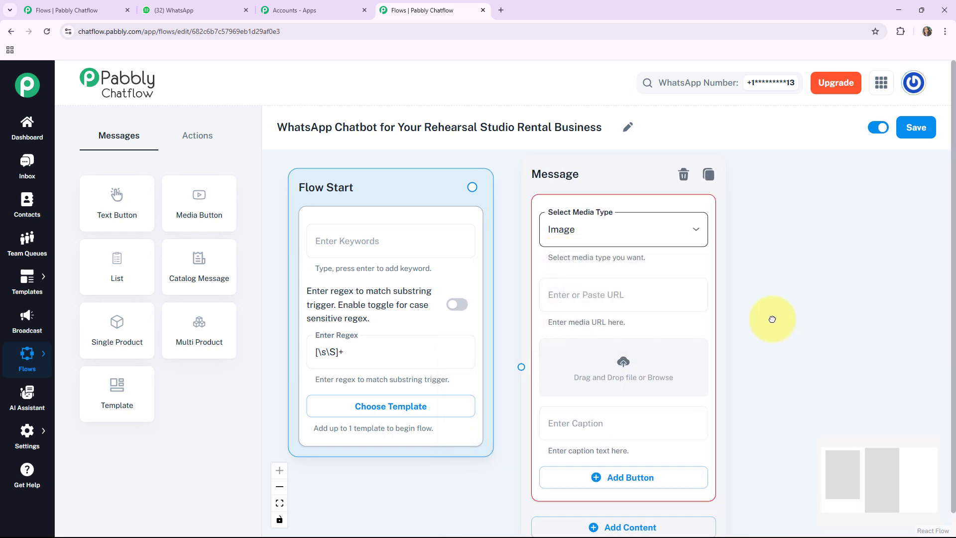
Upload a rehearsal studio image into the message node's media area.
{"action": "left_click_drag", "start_coordinate": [768, 325], "coordinate": [721, 279]}
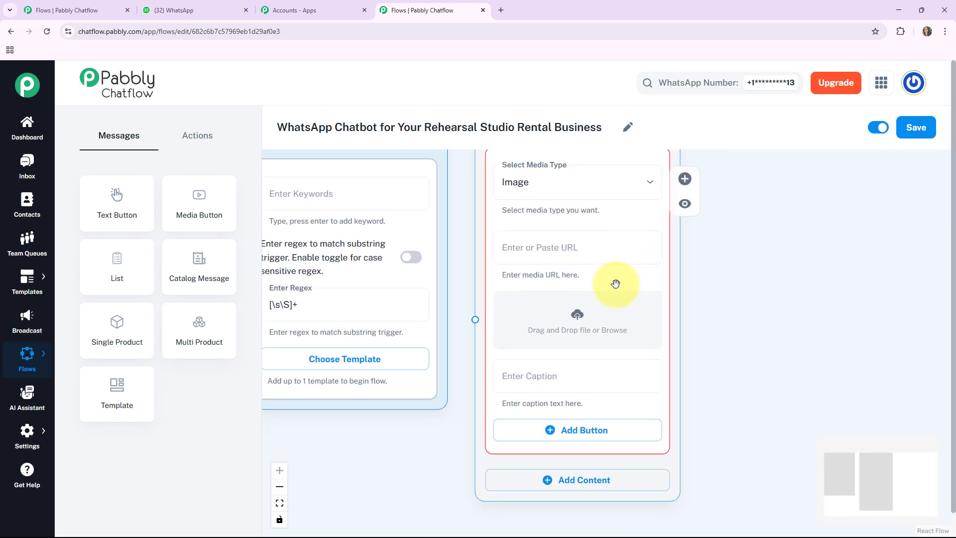
{"action": "left_click", "coordinate": [577, 320]}
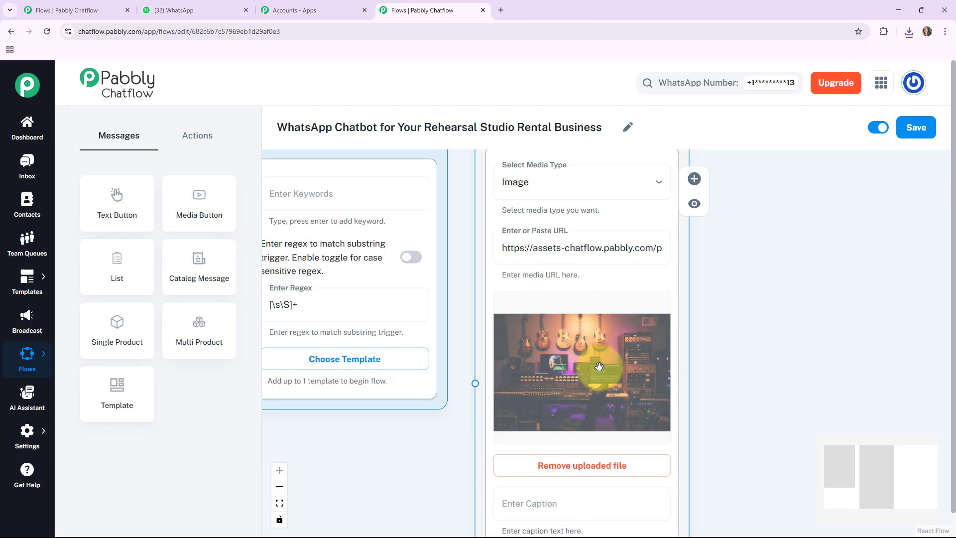
{"action": "left_click_drag", "start_coordinate": [755, 408], "coordinate": [752, 405]}
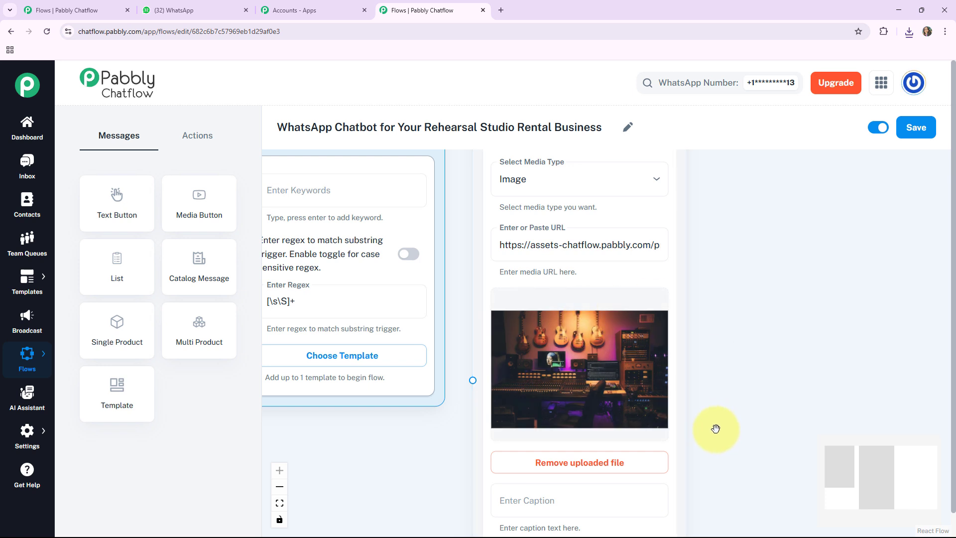
Add a Text + Button content block and paste the welcome message beginning '👋 *Hi There!*'.
{"action": "left_click_drag", "start_coordinate": [715, 427], "coordinate": [700, 249]}
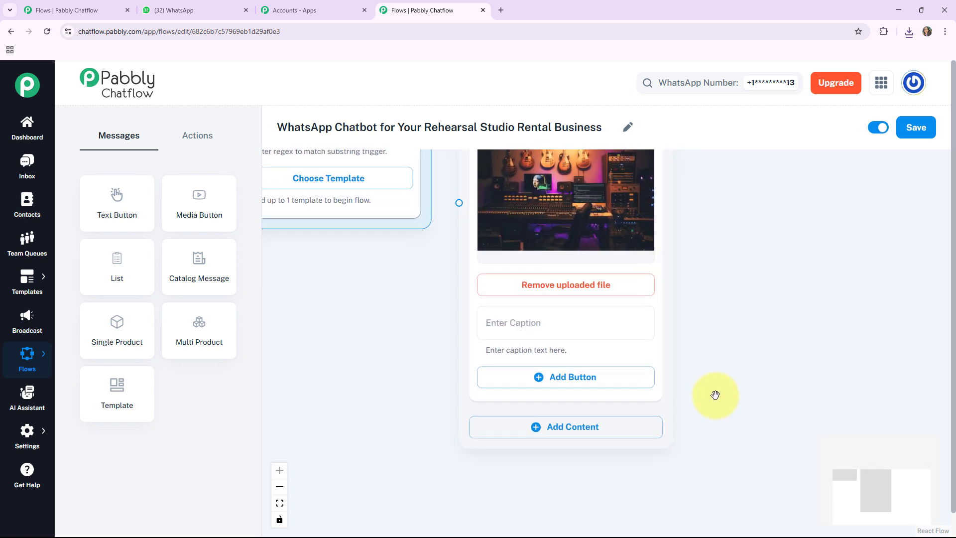
{"action": "left_click", "coordinate": [553, 428]}
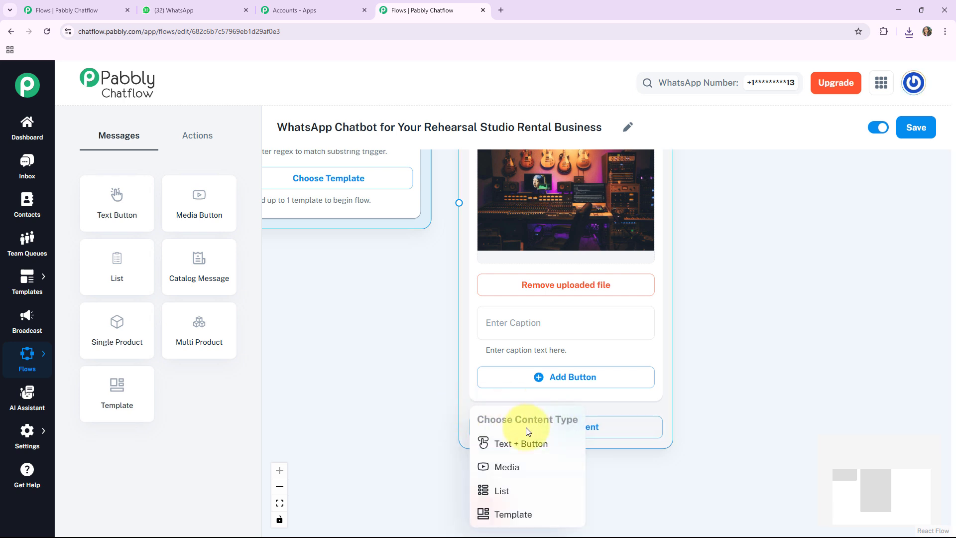
{"action": "left_click", "coordinate": [521, 444]}
{"action": "scroll", "coordinate": [746, 413], "scroll_direction": "down", "scroll_amount": 3}
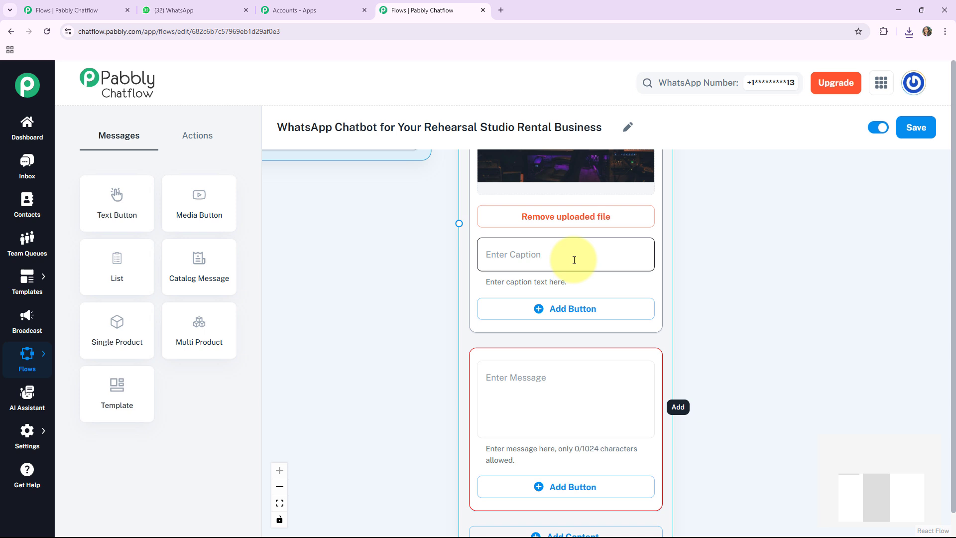
{"action": "left_click", "coordinate": [492, 381]}
{"action": "key", "text": "ctrl+v"}
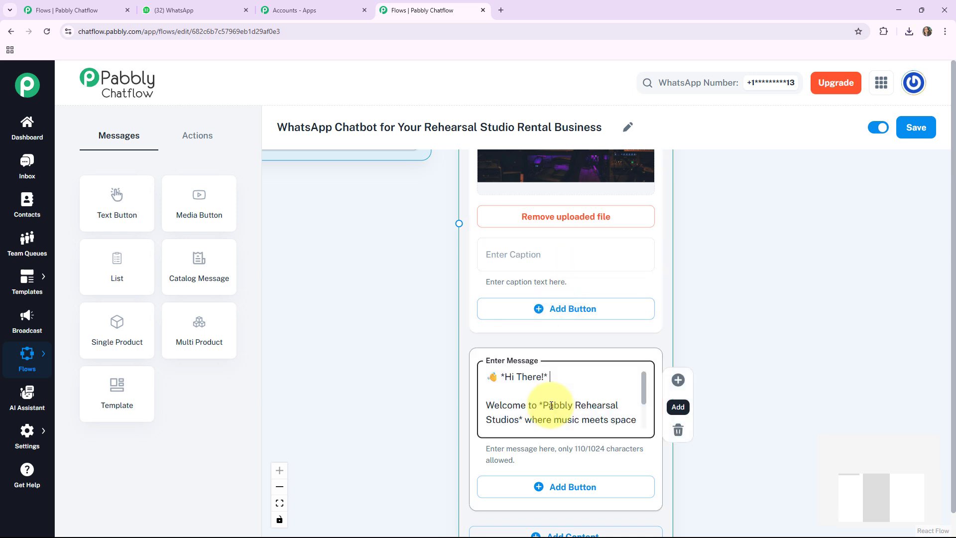
{"action": "scroll", "coordinate": [551, 405], "scroll_direction": "down", "scroll_amount": 3}
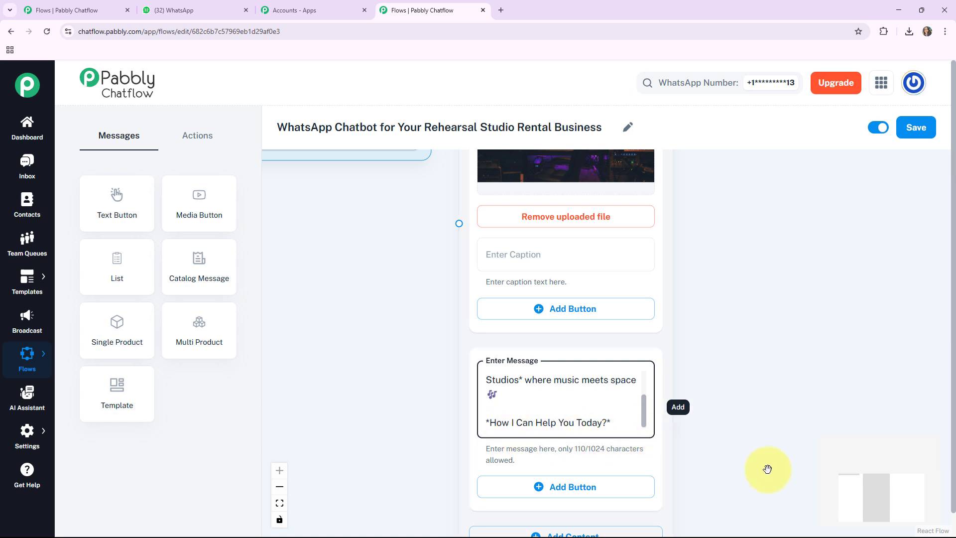
Add three reply buttons to the text block: 'Our Facilities 🎤', 'Our Packages 💵' and 'Support 📞'.
{"action": "left_click_drag", "start_coordinate": [768, 468], "coordinate": [746, 371]}
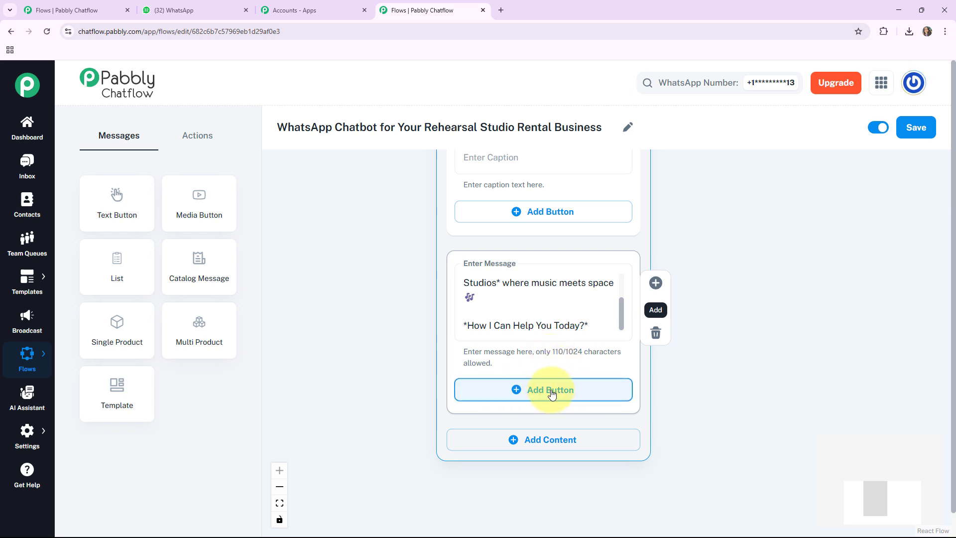
{"action": "left_click", "coordinate": [529, 393]}
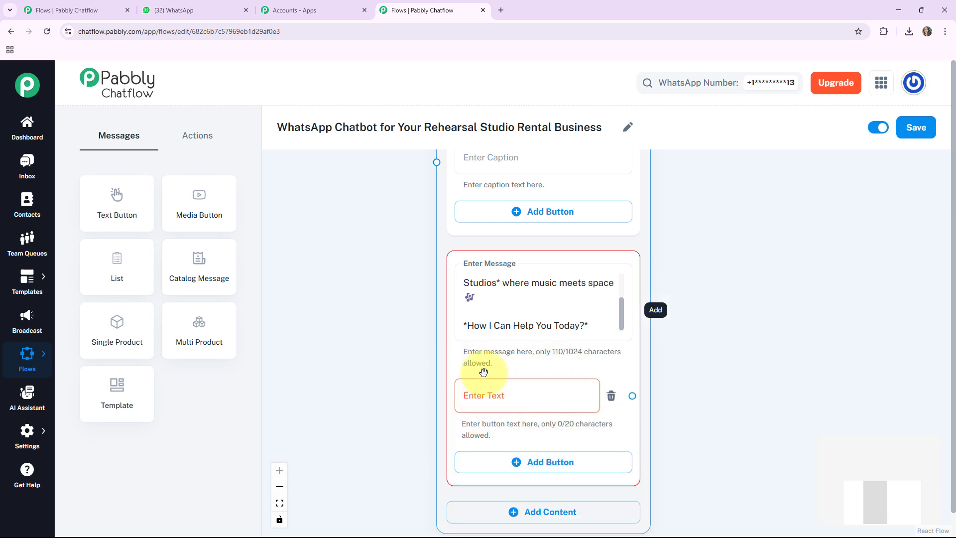
{"action": "left_click", "coordinate": [501, 402]}
{"action": "type", "text": "Our Facilities 🎤"}
{"action": "left_click_drag", "start_coordinate": [725, 467], "coordinate": [715, 390]}
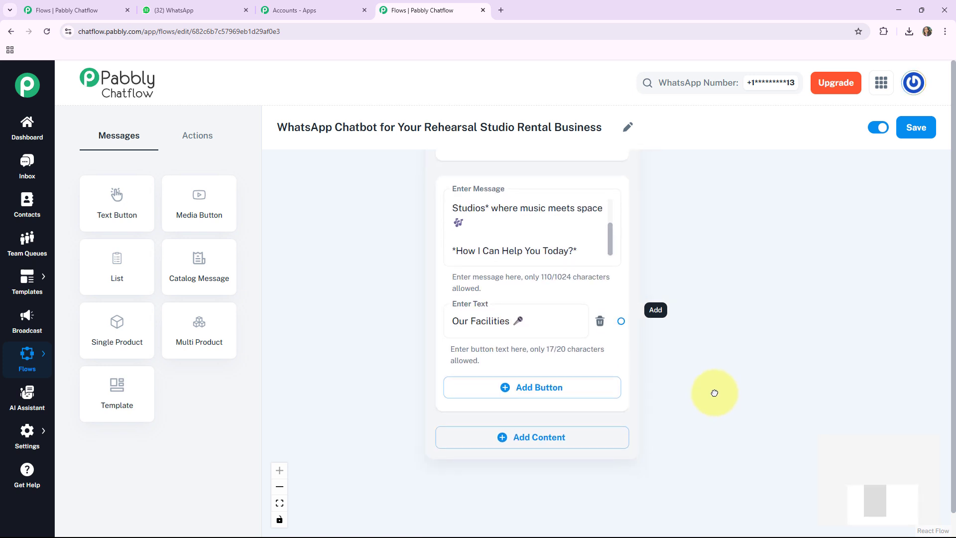
{"action": "left_click", "coordinate": [521, 388]}
{"action": "left_click", "coordinate": [487, 392]}
{"action": "type", "text": "Our Packages 💵"}
{"action": "left_click_drag", "start_coordinate": [750, 444], "coordinate": [737, 376]}
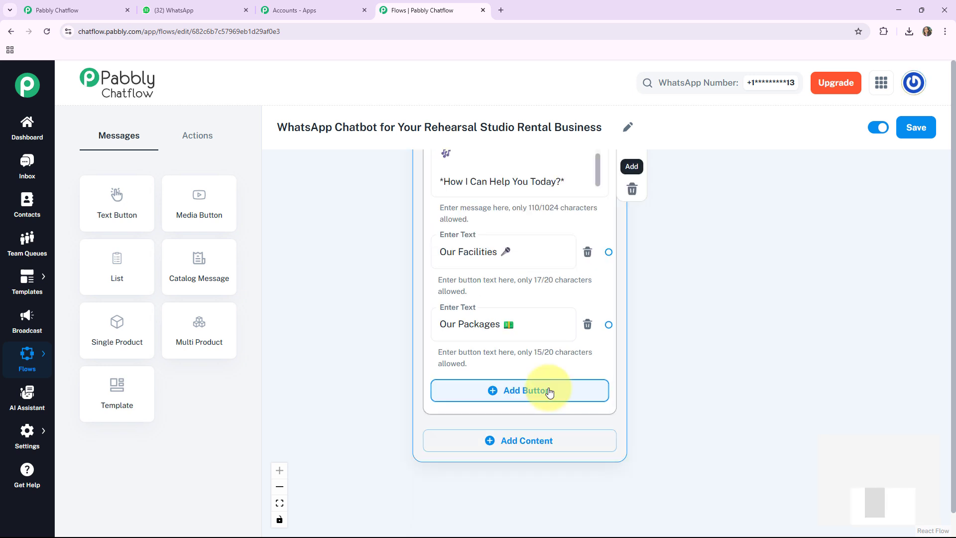
{"action": "left_click", "coordinate": [549, 393]}
{"action": "left_click", "coordinate": [485, 393]}
{"action": "type", "text": "Support 📞"}
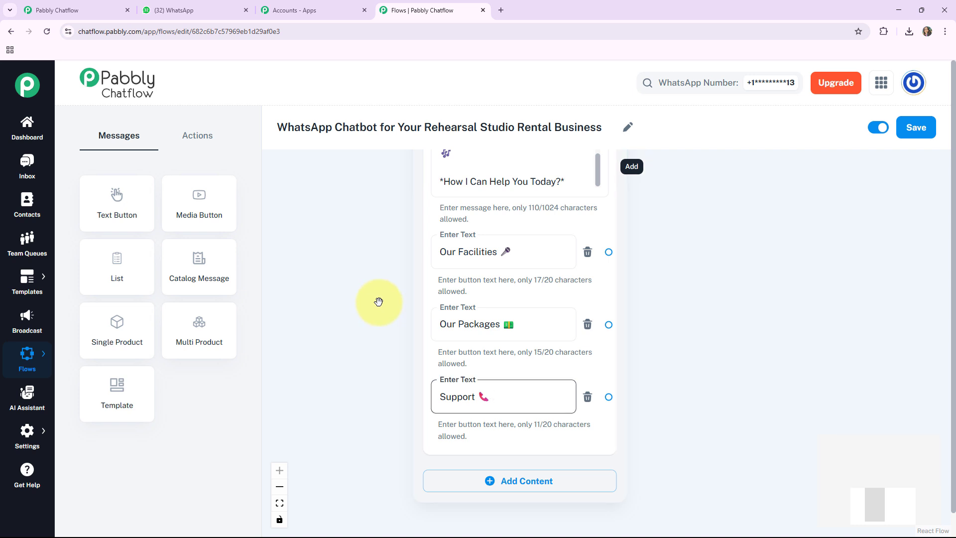
Connect Flow Start to the welcome media message node.
{"action": "left_click_drag", "start_coordinate": [377, 220], "coordinate": [401, 298]}
{"action": "left_click_drag", "start_coordinate": [388, 219], "coordinate": [393, 299]}
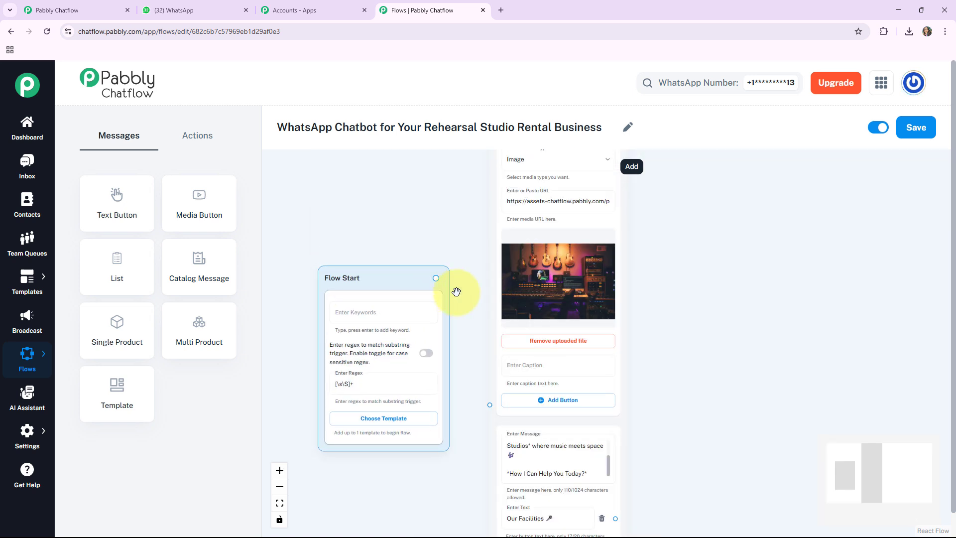
{"action": "left_click_drag", "start_coordinate": [456, 272], "coordinate": [446, 207]}
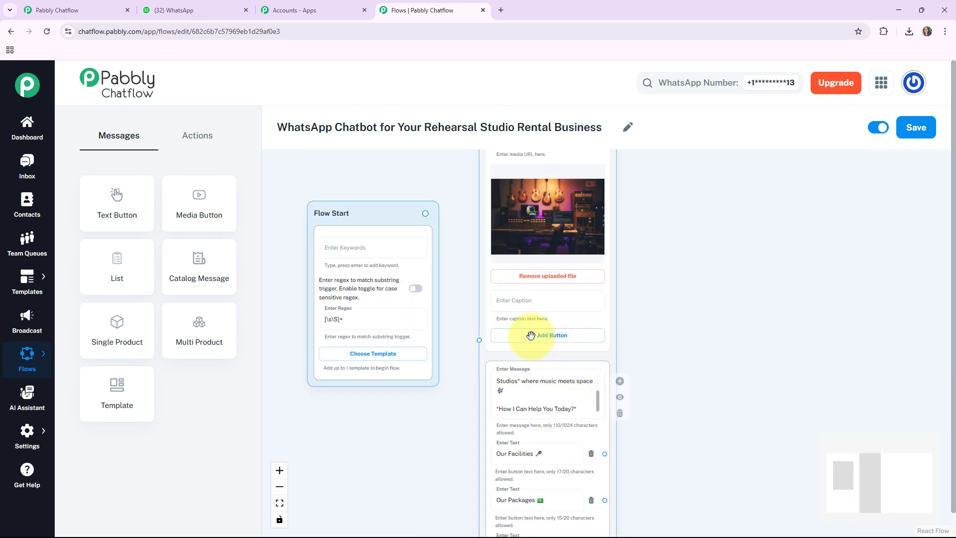
{"action": "left_click", "coordinate": [549, 298]}
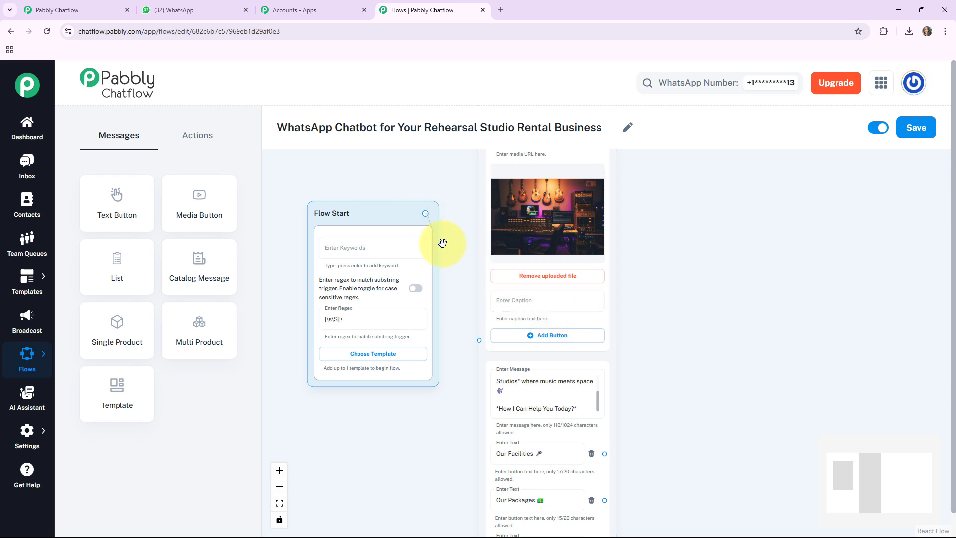
{"action": "left_click_drag", "start_coordinate": [470, 331], "coordinate": [479, 340]}
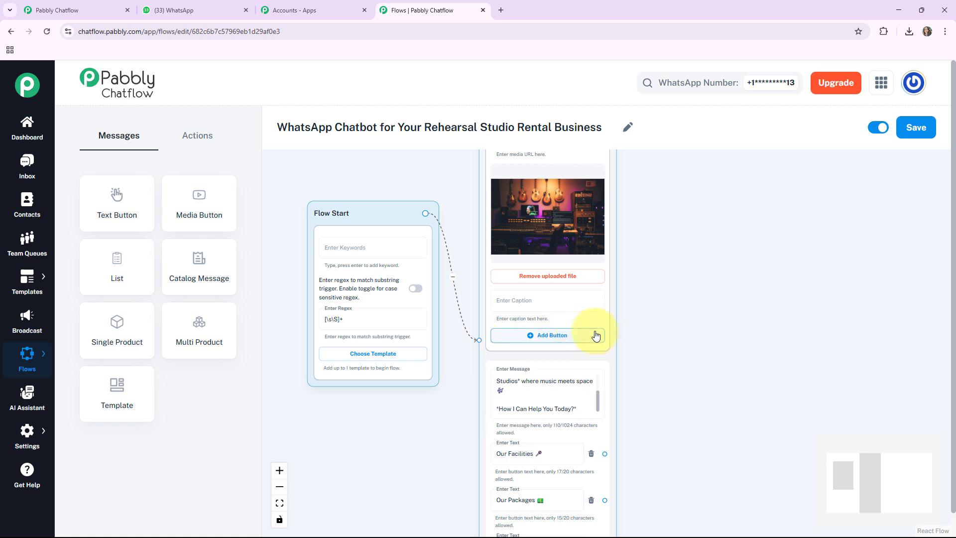
{"action": "left_click_drag", "start_coordinate": [599, 317], "coordinate": [591, 319]}
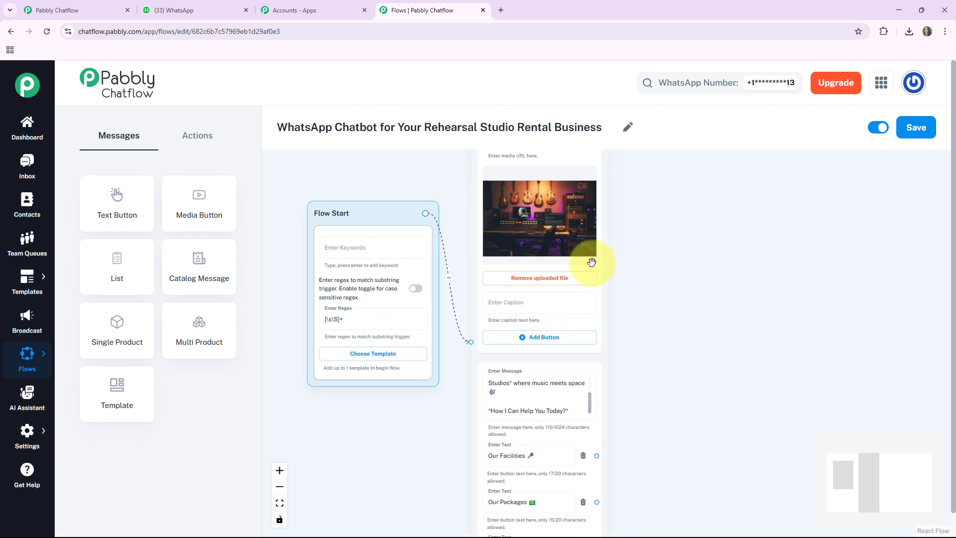
Branch the 'Our Facilities' button to a new Text + Button message node and paste the facilities description into it.
{"action": "left_click_drag", "start_coordinate": [689, 375], "coordinate": [638, 297]}
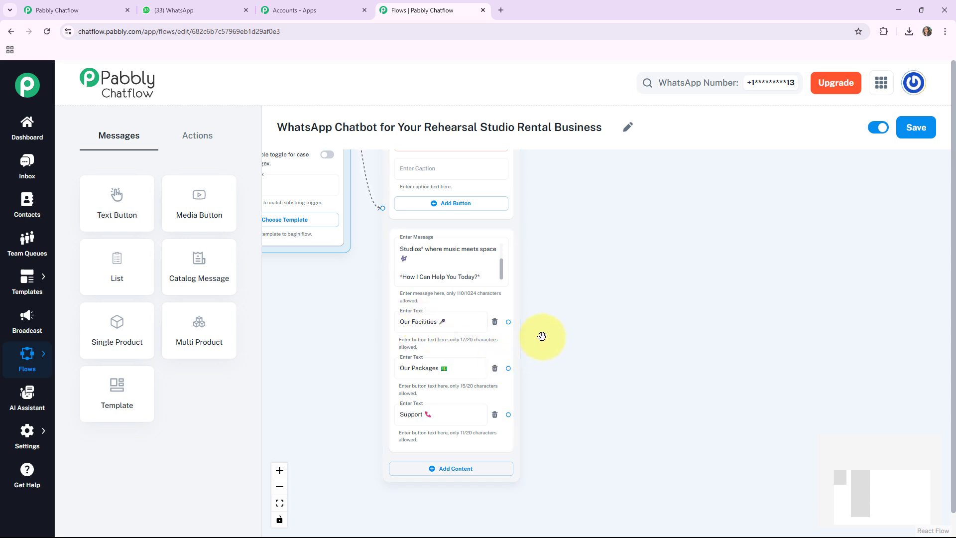
{"action": "left_click_drag", "start_coordinate": [509, 322], "coordinate": [575, 318]}
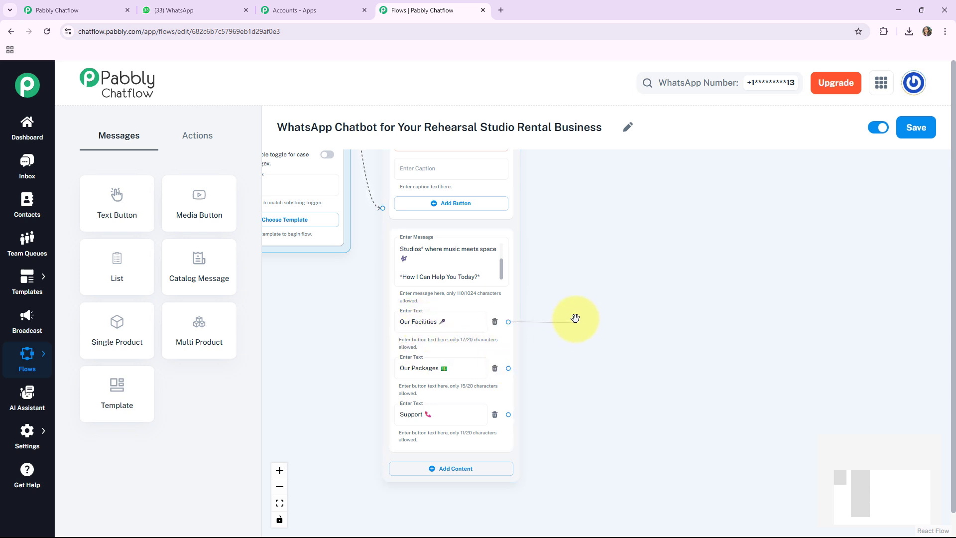
{"action": "left_click_drag", "start_coordinate": [610, 249], "coordinate": [572, 255]}
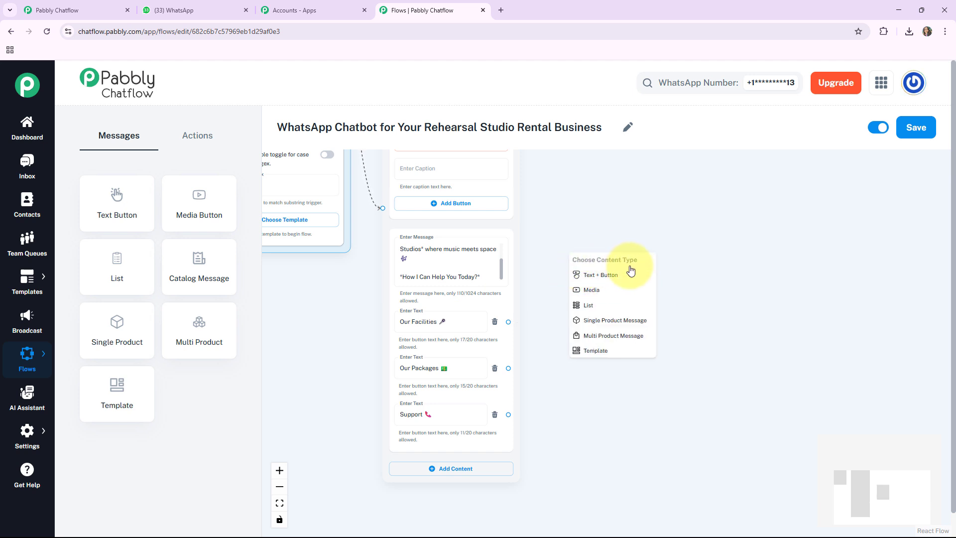
{"action": "left_click", "coordinate": [591, 278]}
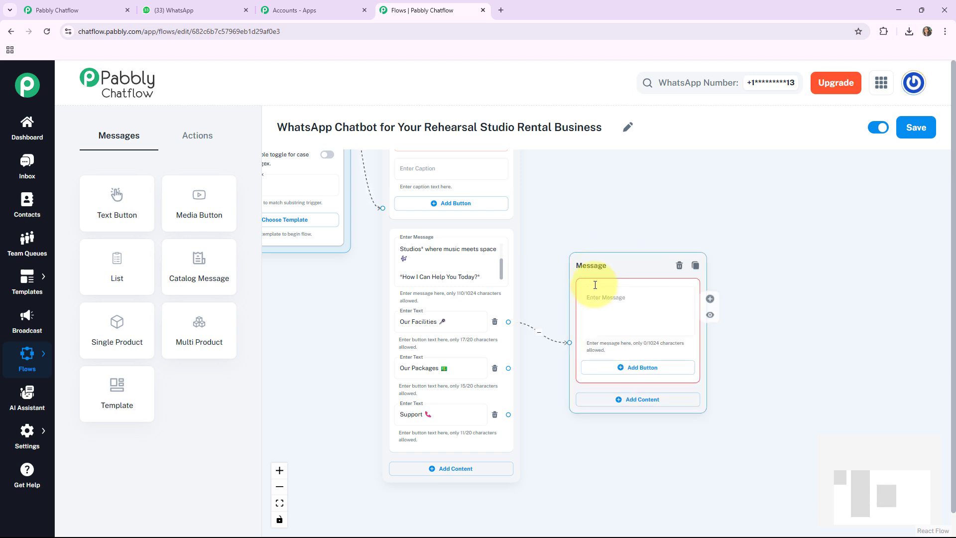
{"action": "left_click", "coordinate": [627, 265]}
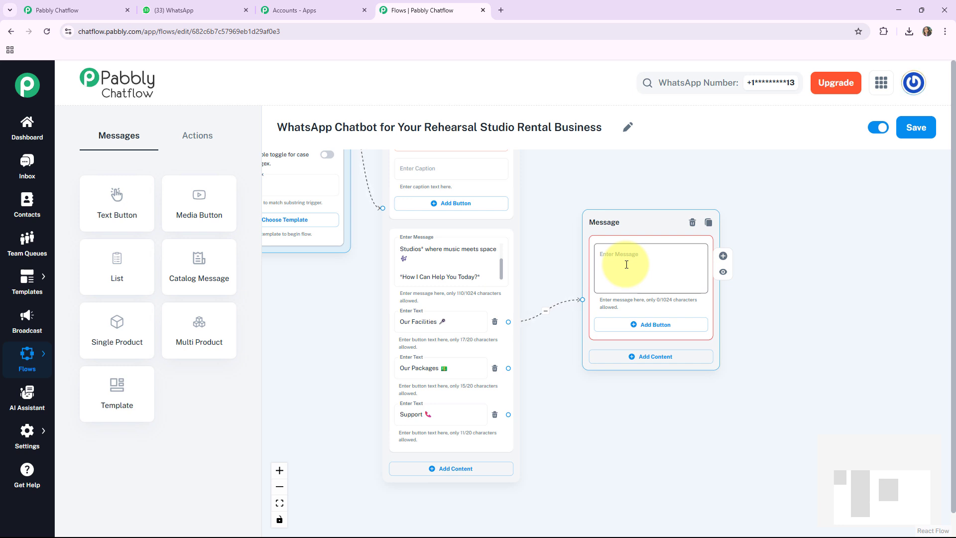
{"action": "key", "text": "ctrl+v"}
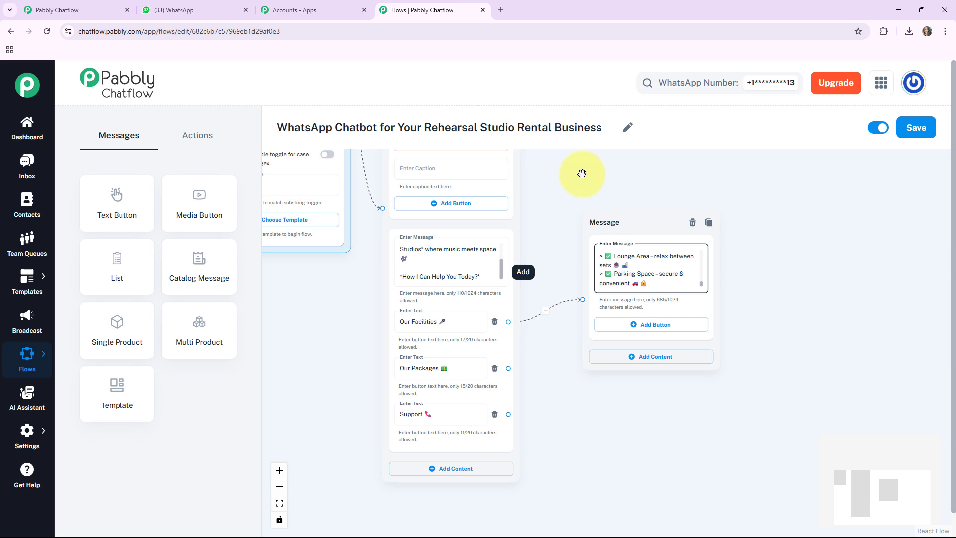
Add two reply buttons to the facilities message: 'Book Slot 🗓️' and 'Not Now'.
{"action": "left_click", "coordinate": [642, 324]}
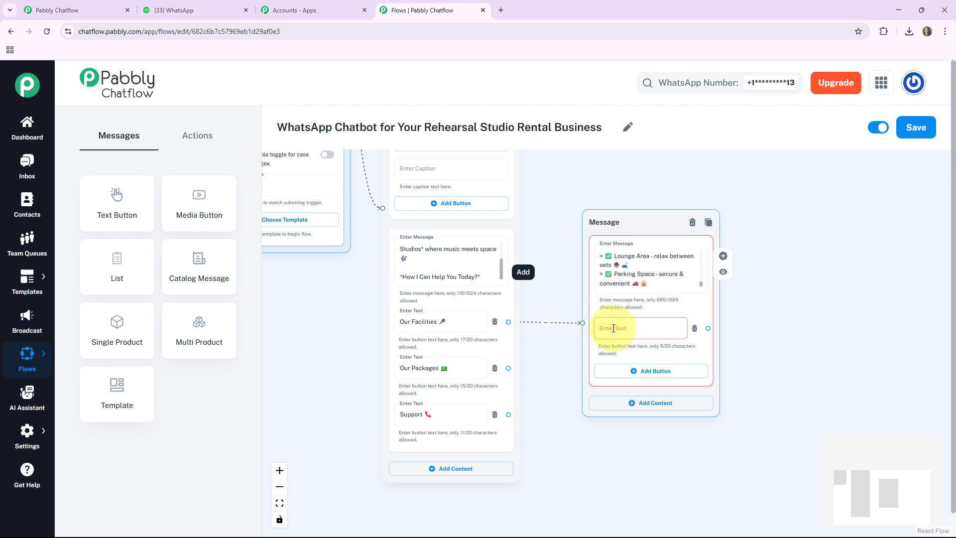
{"action": "type", "text": "Book Slot 📅"}
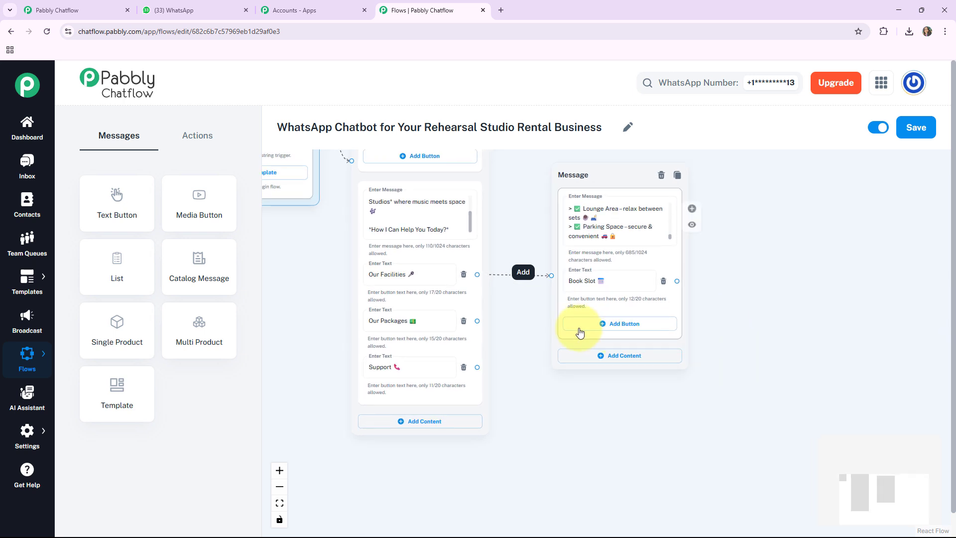
{"action": "left_click", "coordinate": [612, 324]}
{"action": "left_click", "coordinate": [590, 327]}
{"action": "type", "text": "Not Now"}
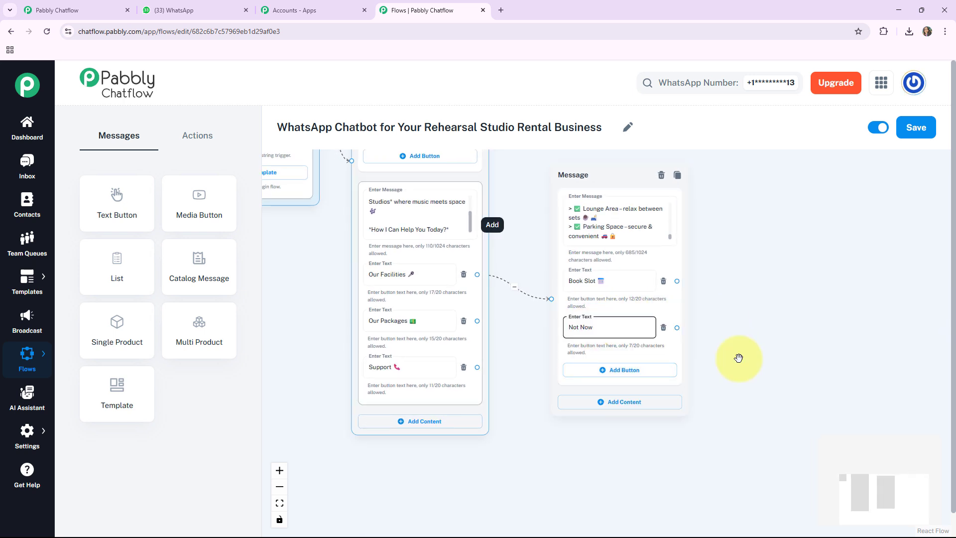
Branch the 'Book Slot' button to a new Text + Button node with the '*Thank you* for booking a slot with us!' message.
{"action": "left_click_drag", "start_coordinate": [744, 344], "coordinate": [738, 361]}
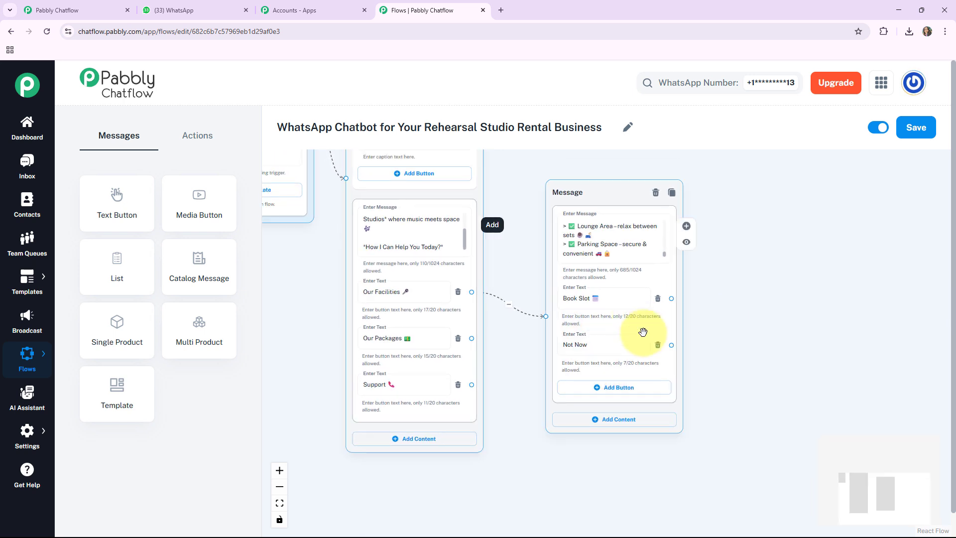
{"action": "left_click", "coordinate": [618, 307]}
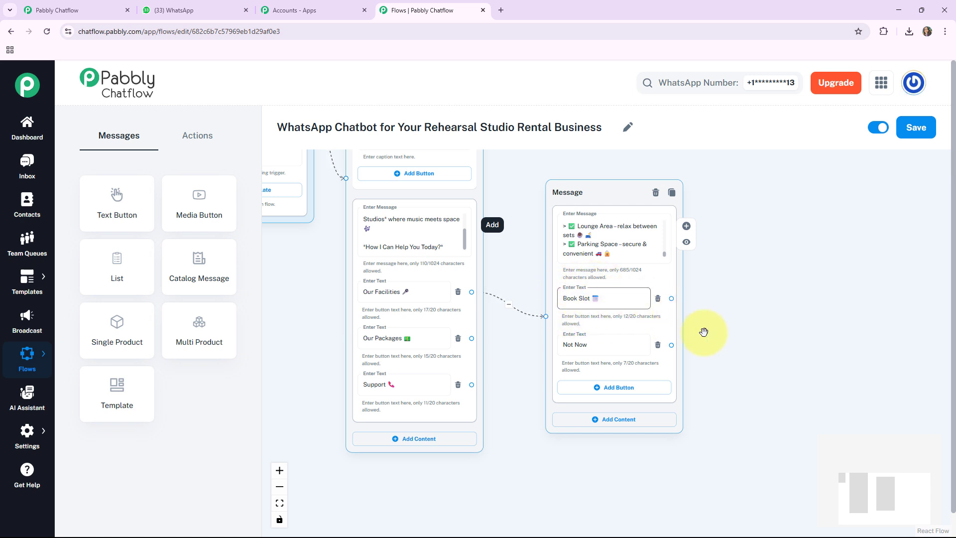
{"action": "left_click_drag", "start_coordinate": [759, 336], "coordinate": [664, 350]}
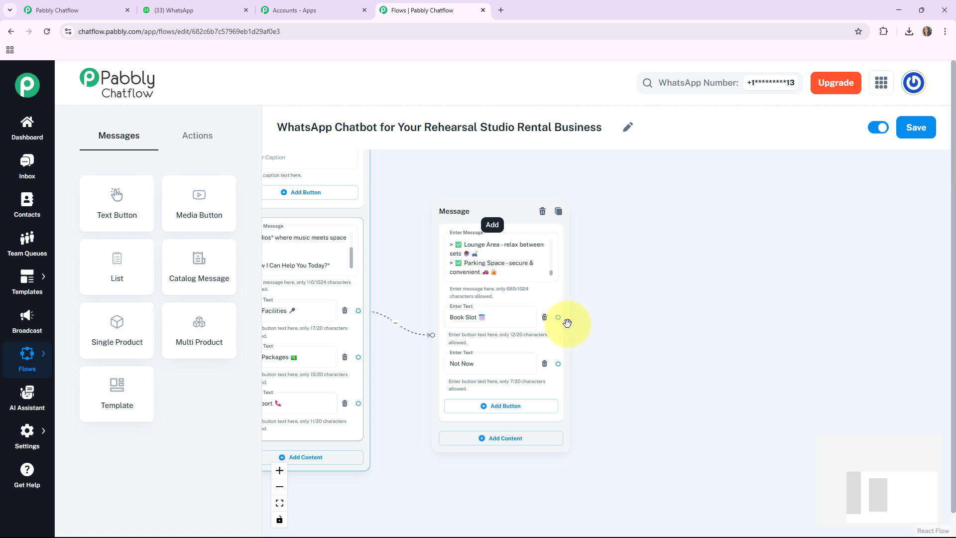
{"action": "left_click_drag", "start_coordinate": [558, 318], "coordinate": [592, 319]}
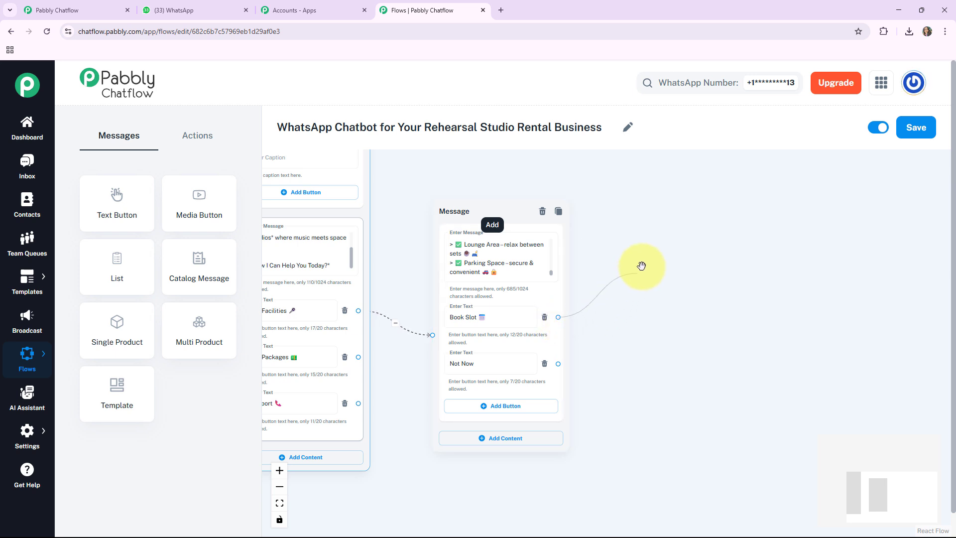
{"action": "left_click_drag", "start_coordinate": [651, 253], "coordinate": [650, 254]}
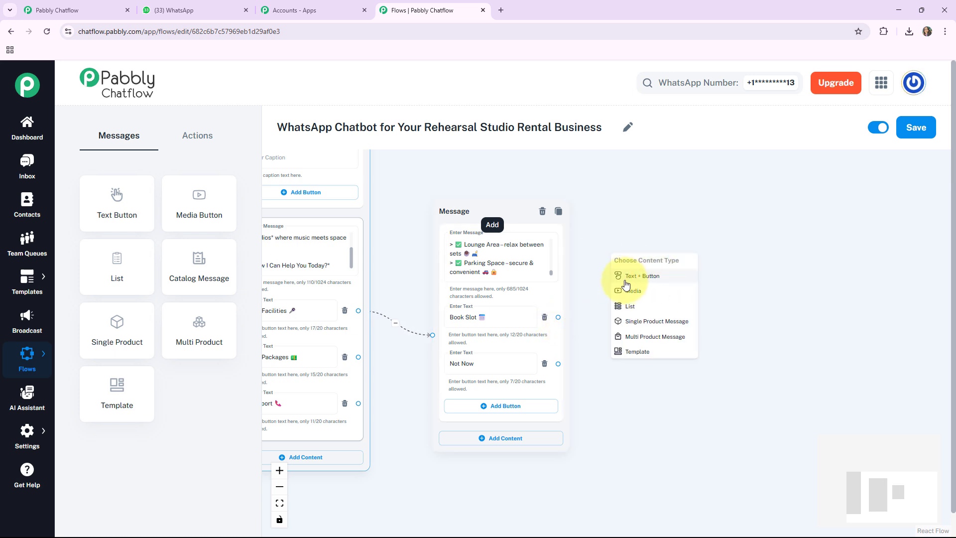
{"action": "left_click", "coordinate": [644, 279]}
{"action": "left_click_drag", "start_coordinate": [640, 272], "coordinate": [668, 230]}
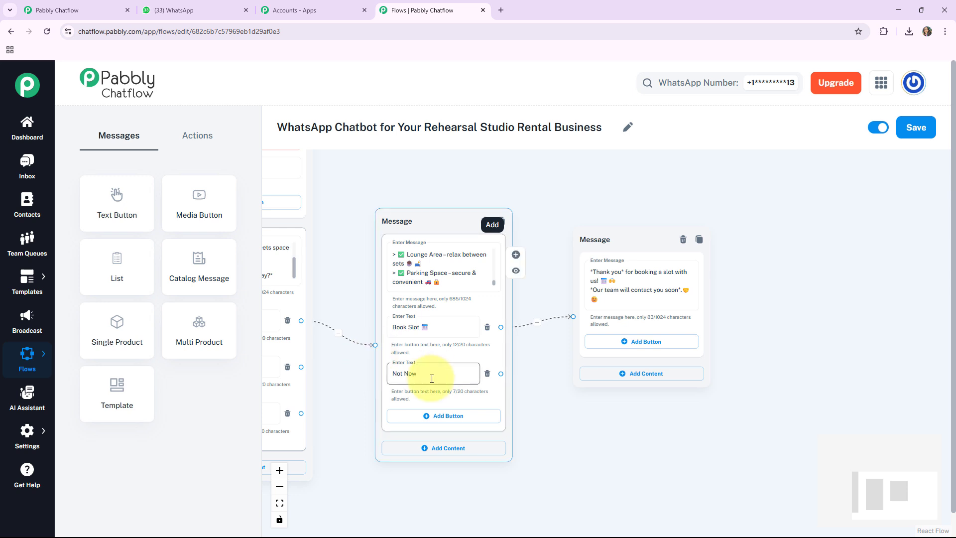
Branch the 'Not Now' button to a new Text + Button node and paste the '*No worries* at all!' message.
{"action": "left_click_drag", "start_coordinate": [573, 402], "coordinate": [530, 401]}
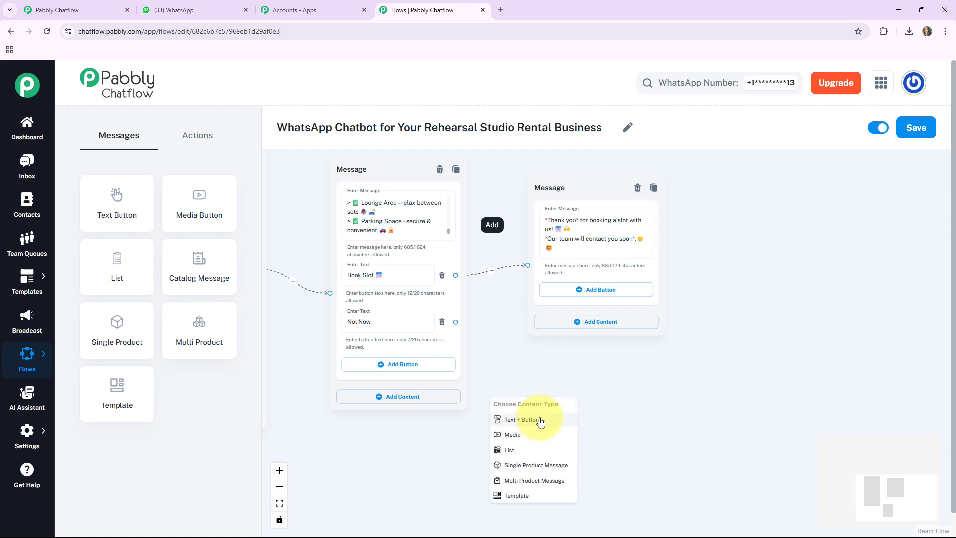
{"action": "left_click", "coordinate": [540, 421]}
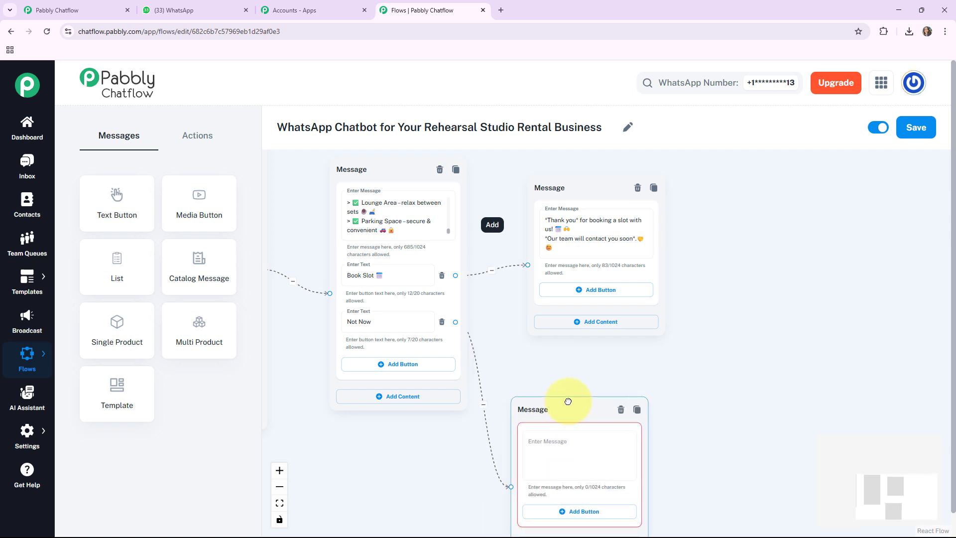
{"action": "left_click_drag", "start_coordinate": [572, 398], "coordinate": [512, 352]}
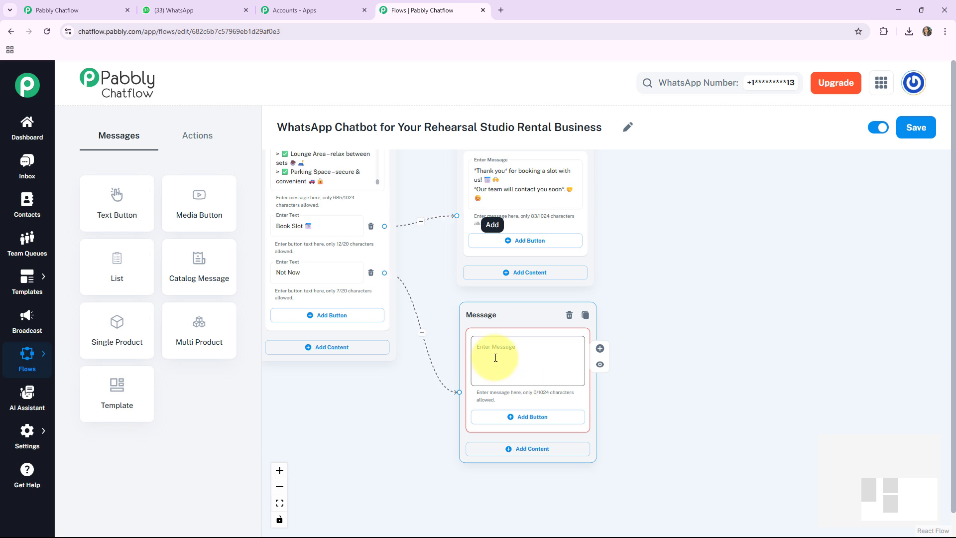
{"action": "left_click", "coordinate": [496, 358]}
{"action": "type", "text": "*No worries* at all! 😊 Whenever you're ready to take the next step, we're here to help 💡 Just book a at your convenience 📅 ✨"}
{"action": "left_click_drag", "start_coordinate": [398, 405], "coordinate": [608, 442]}
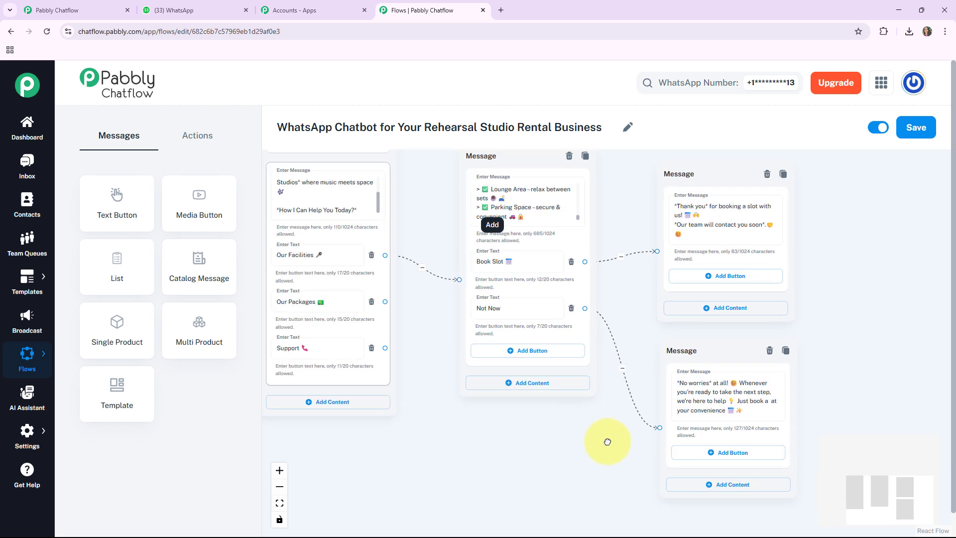
Add a Text Button message node to the canvas and link the 'Our Packages' button to it.
{"action": "left_click_drag", "start_coordinate": [361, 393], "coordinate": [444, 433]}
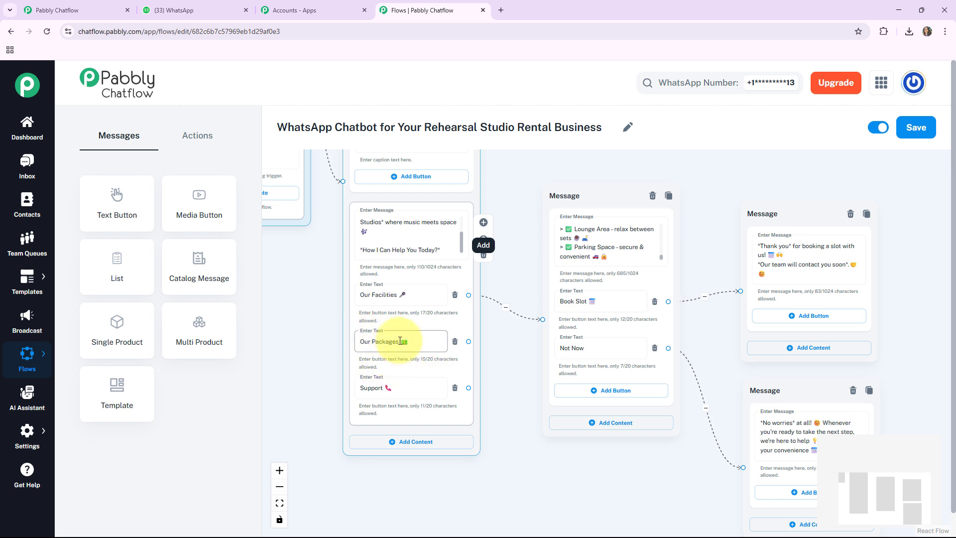
{"action": "left_click_drag", "start_coordinate": [506, 429], "coordinate": [495, 455]}
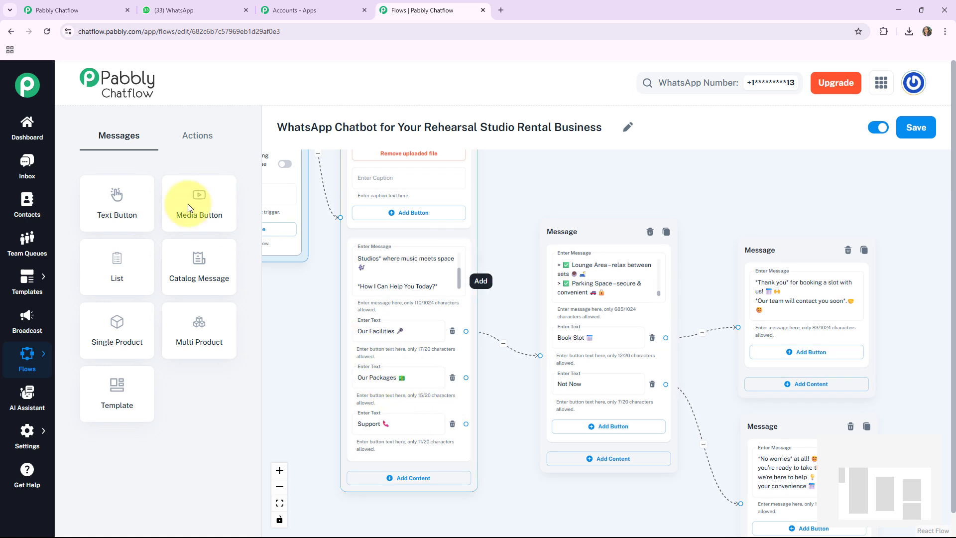
{"action": "left_click_drag", "start_coordinate": [98, 200], "coordinate": [383, 239]}
{"action": "left_click_drag", "start_coordinate": [453, 399], "coordinate": [597, 508]}
Paste the packages description into the new node's message field.
{"action": "left_click_drag", "start_coordinate": [586, 229], "coordinate": [573, 151]}
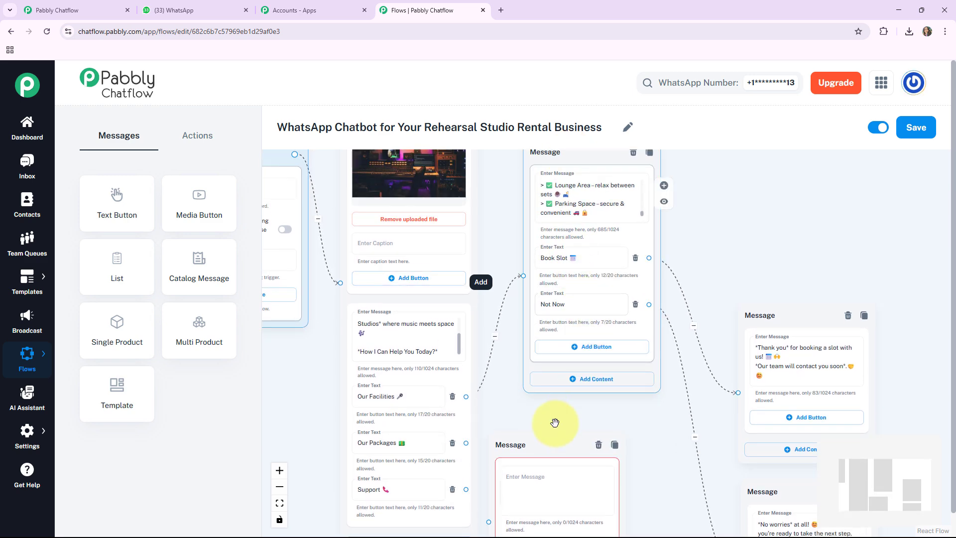
{"action": "left_click_drag", "start_coordinate": [555, 423], "coordinate": [549, 303]}
{"action": "left_click_drag", "start_coordinate": [616, 405], "coordinate": [631, 383]}
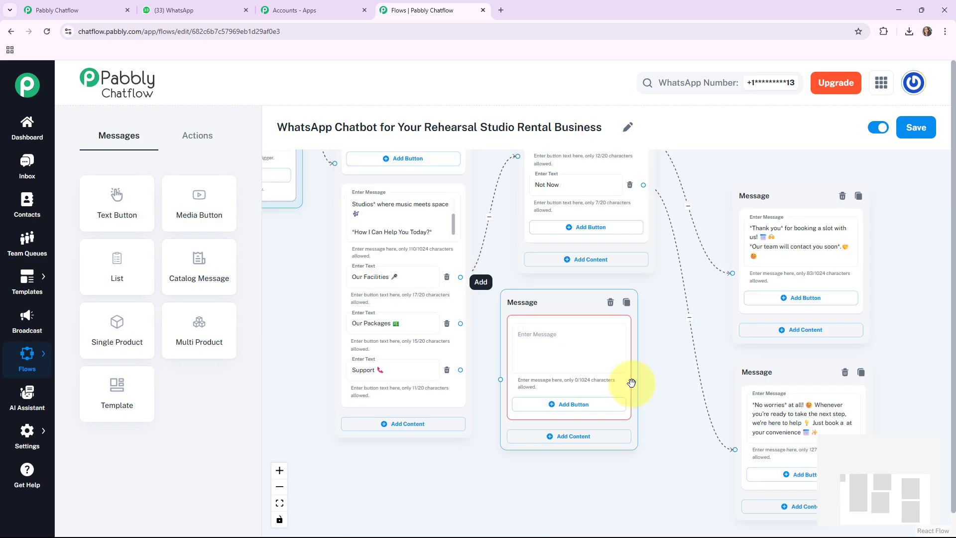
{"action": "left_click", "coordinate": [532, 334]}
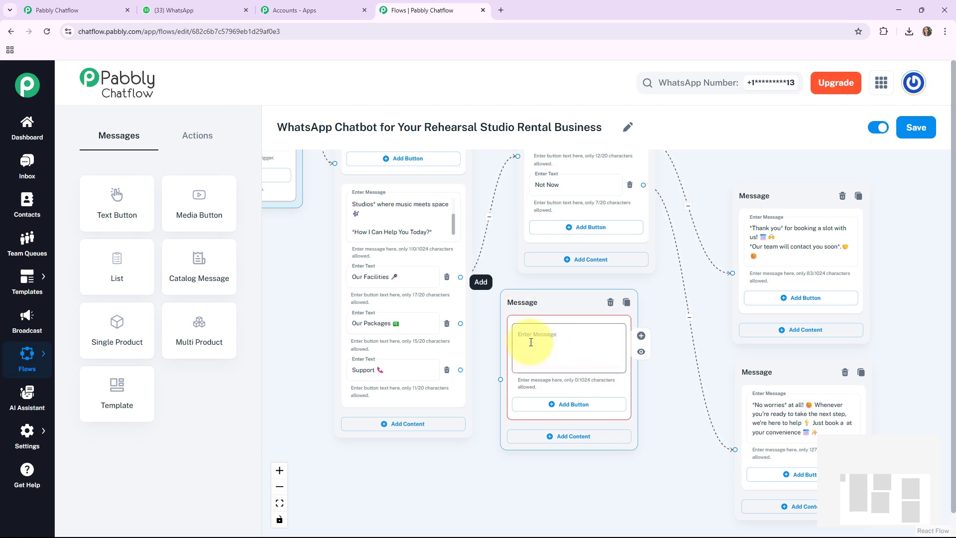
{"action": "key", "text": "ctrl+v"}
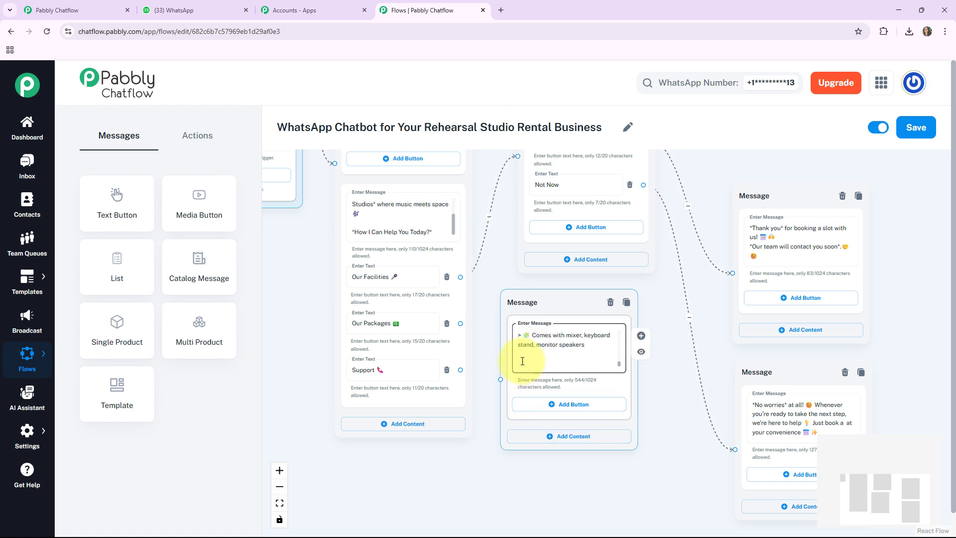
Add two reply buttons to the packages message: 'Book Slot 🗓️' and 'Not Now'.
{"action": "left_click", "coordinate": [573, 409]}
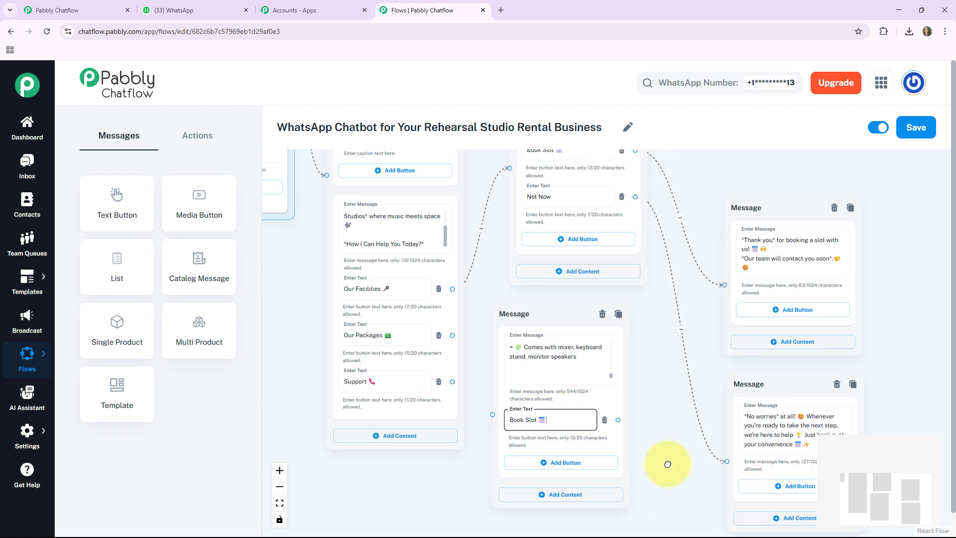
{"action": "left_click_drag", "start_coordinate": [666, 461], "coordinate": [652, 412]}
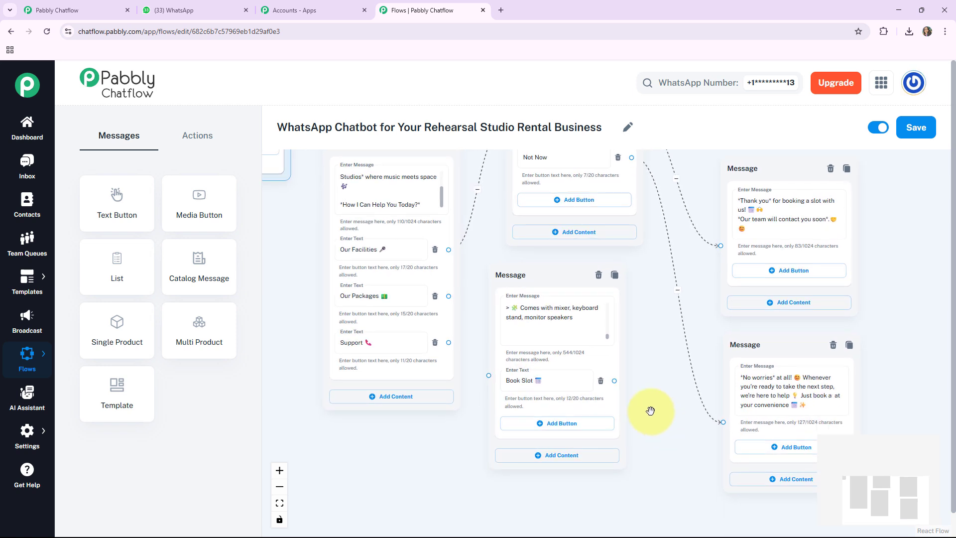
{"action": "left_click", "coordinate": [556, 423]}
{"action": "type", "text": "Not Now"}
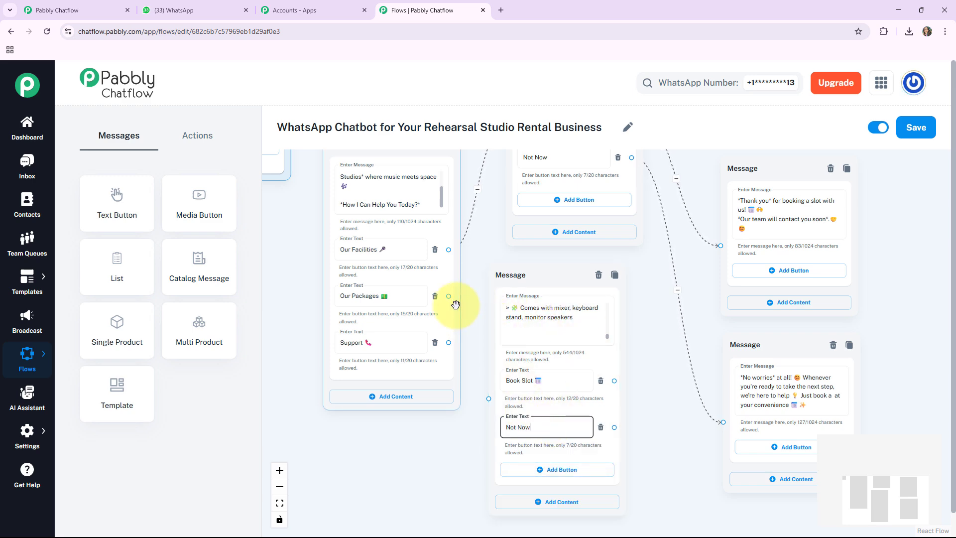
Connect the packages node's 'Book Slot' button to the existing booking thank-you message node.
{"action": "scroll", "coordinate": [454, 301], "scroll_direction": "up", "scroll_amount": 3}
{"action": "left_click", "coordinate": [315, 285]}
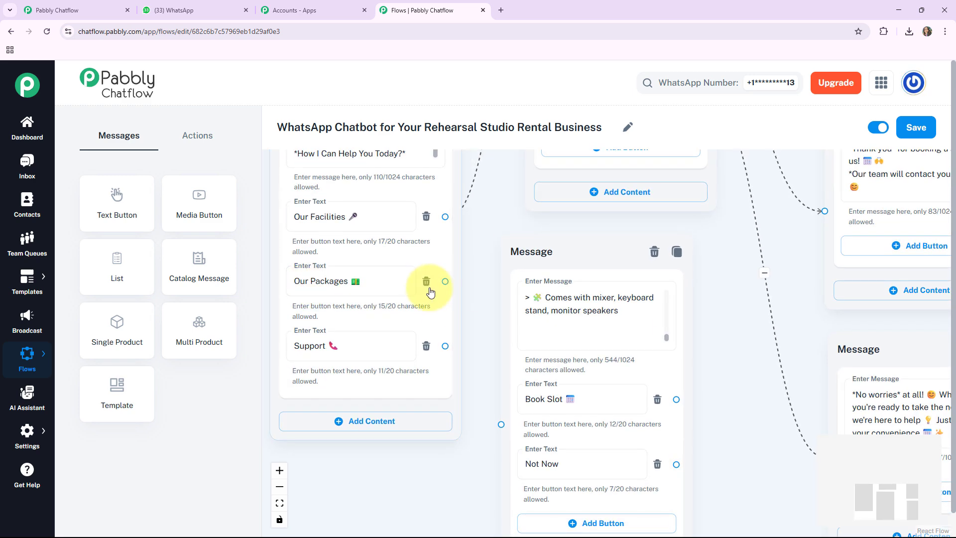
{"action": "left_click_drag", "start_coordinate": [445, 281], "coordinate": [501, 424]}
{"action": "left_click", "coordinate": [570, 258]}
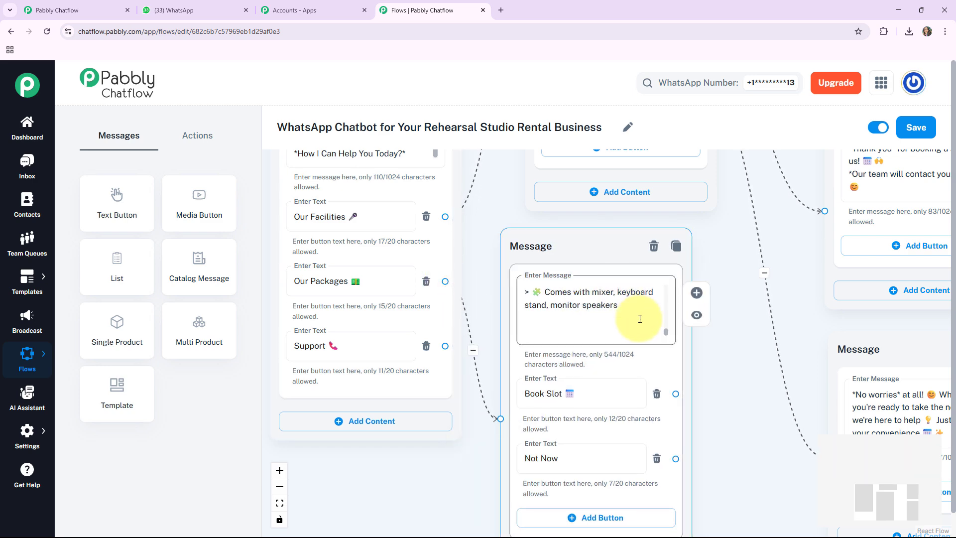
{"action": "scroll", "coordinate": [641, 315], "scroll_direction": "down", "scroll_amount": 5}
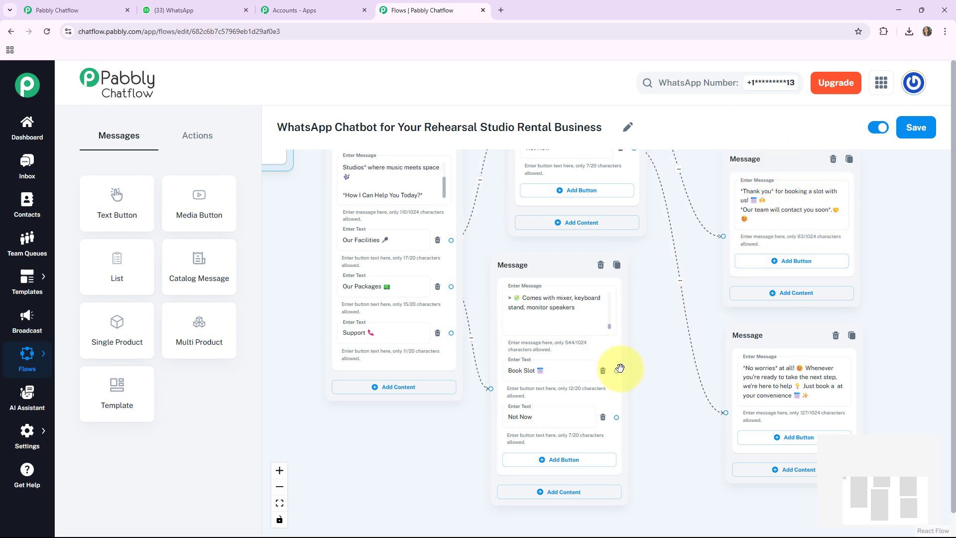
{"action": "left_click_drag", "start_coordinate": [617, 370], "coordinate": [683, 275]}
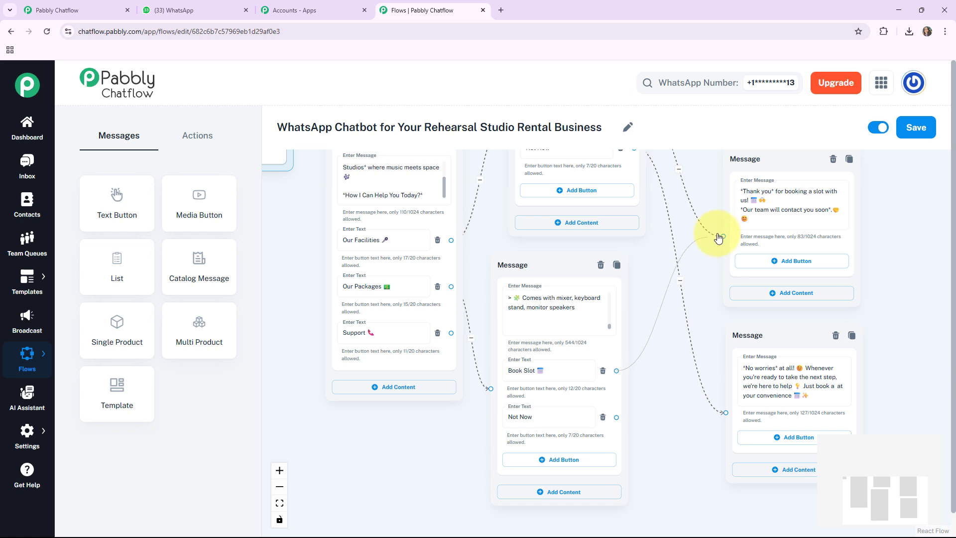
{"action": "left_click_drag", "start_coordinate": [720, 237], "coordinate": [721, 236]}
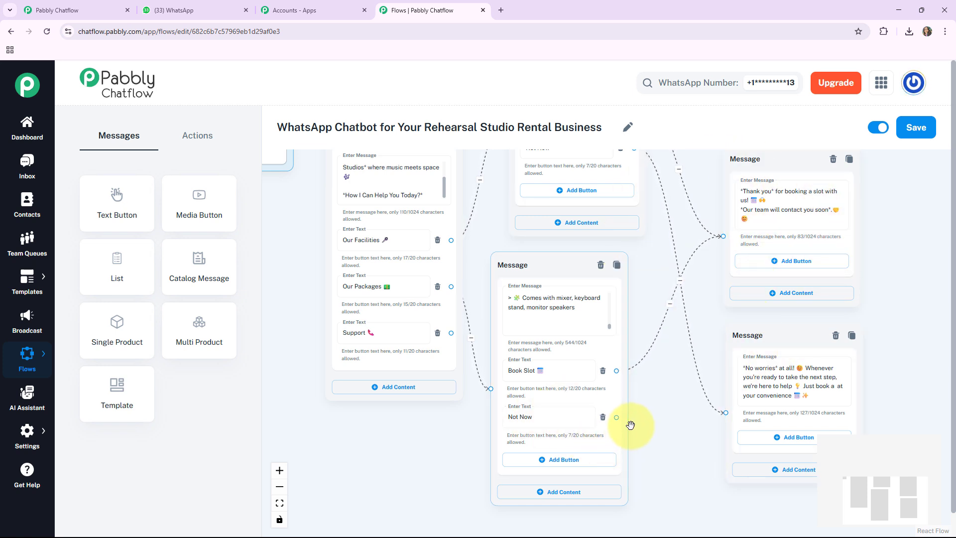
Connect the packages node's 'Not Now' button to the "No worries" message node.
{"action": "left_click_drag", "start_coordinate": [615, 416], "coordinate": [732, 425]}
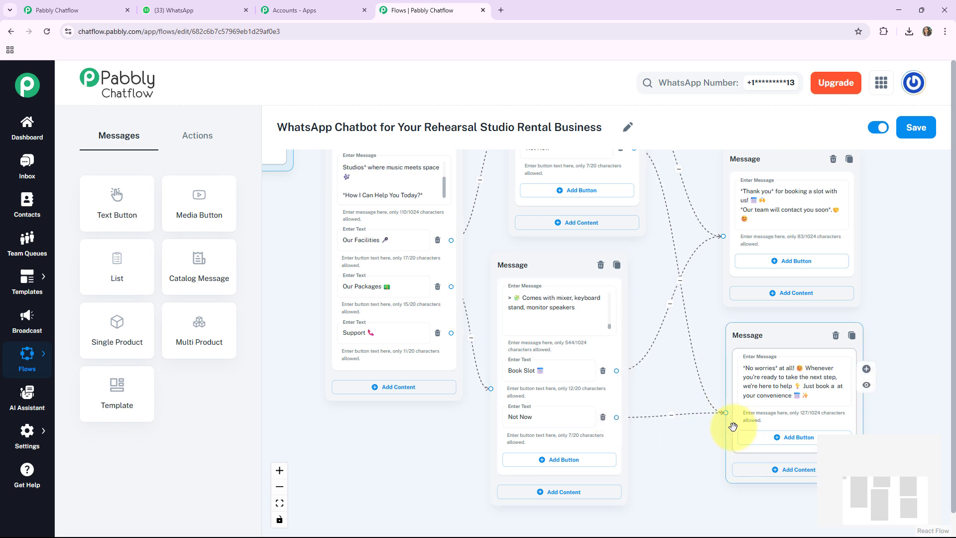
{"action": "left_click_drag", "start_coordinate": [490, 405], "coordinate": [441, 439]}
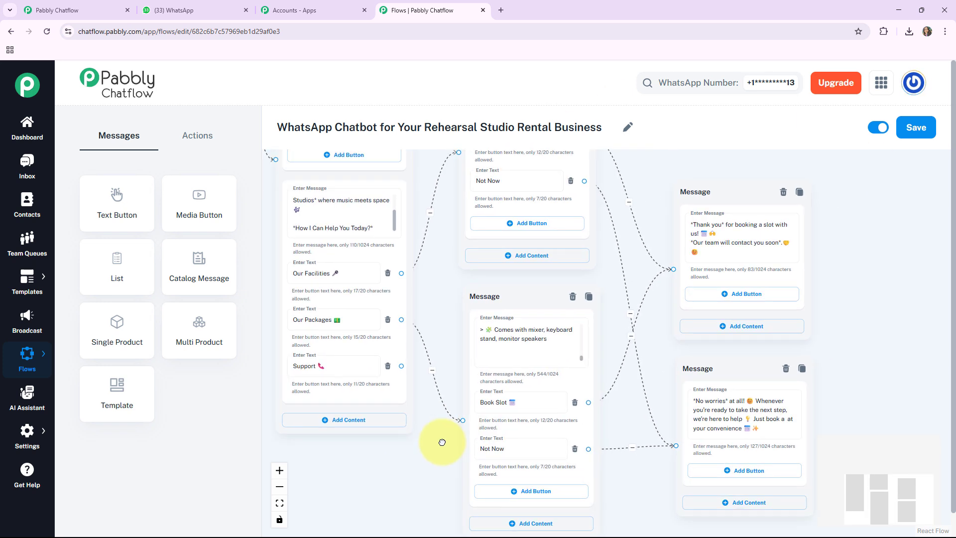
{"action": "left_click_drag", "start_coordinate": [497, 306], "coordinate": [532, 298]}
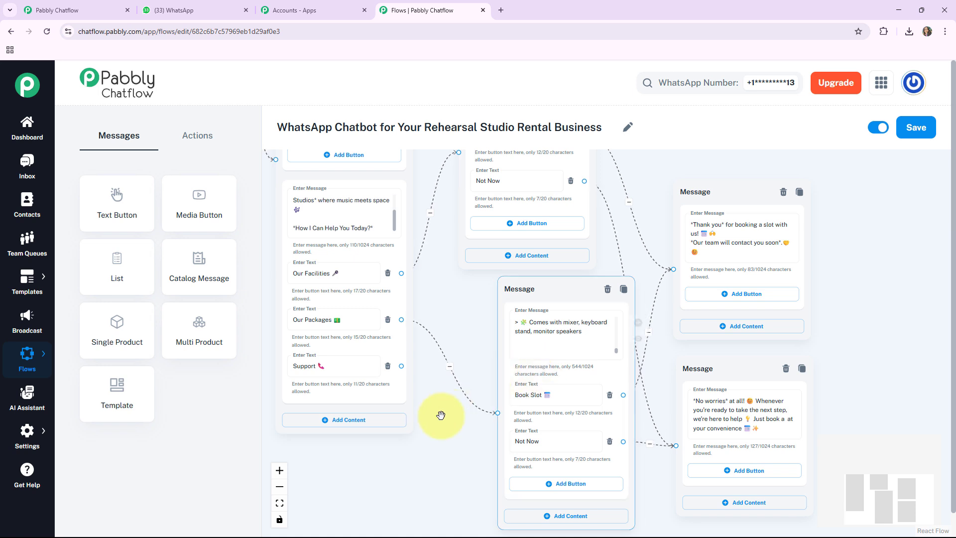
{"action": "left_click_drag", "start_coordinate": [441, 416], "coordinate": [536, 383]}
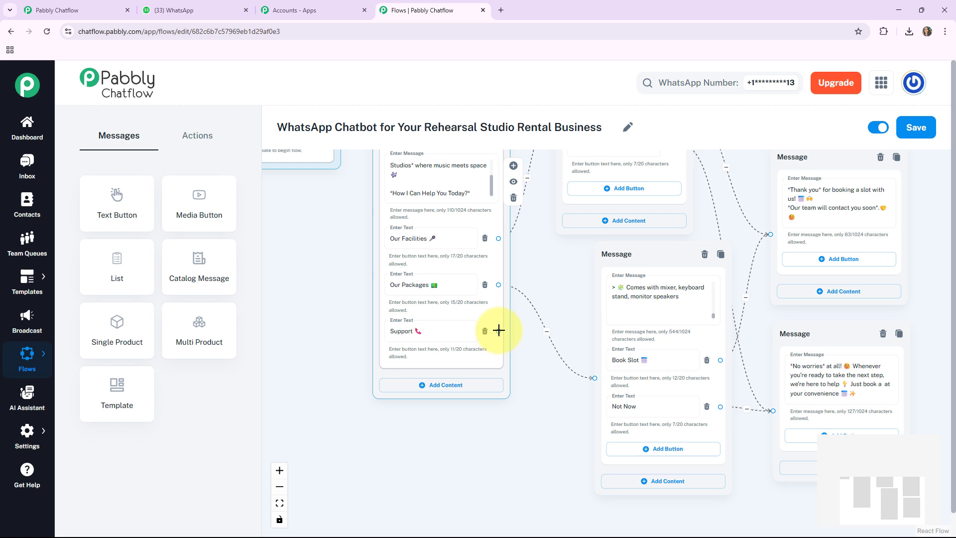
Add a new message node linked from the welcome message's 'Support' button.
{"action": "left_click_drag", "start_coordinate": [499, 332], "coordinate": [479, 425]}
{"action": "left_click", "coordinate": [348, 468]}
{"action": "left_click_drag", "start_coordinate": [462, 408], "coordinate": [460, 294]}
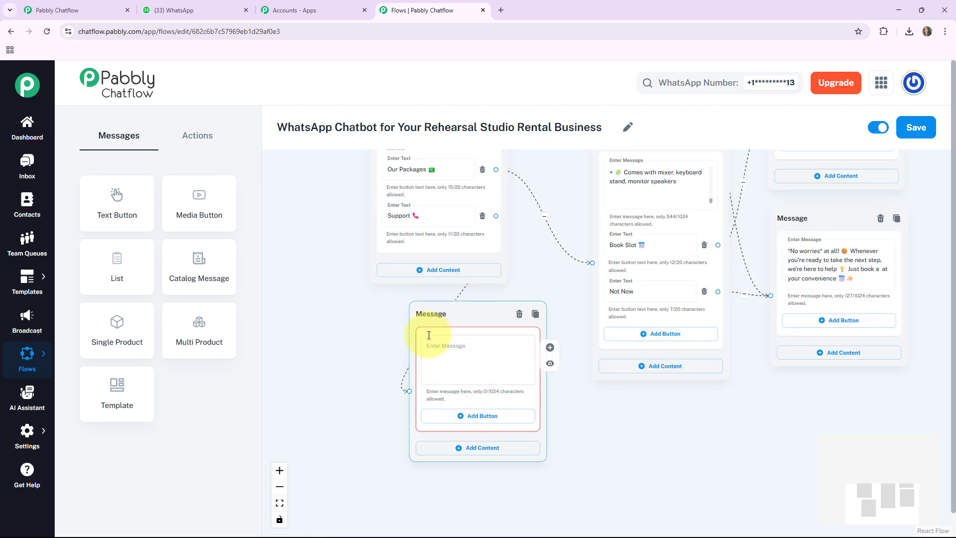
Paste the support reply text into the new node's message field.
{"action": "left_click", "coordinate": [458, 368]}
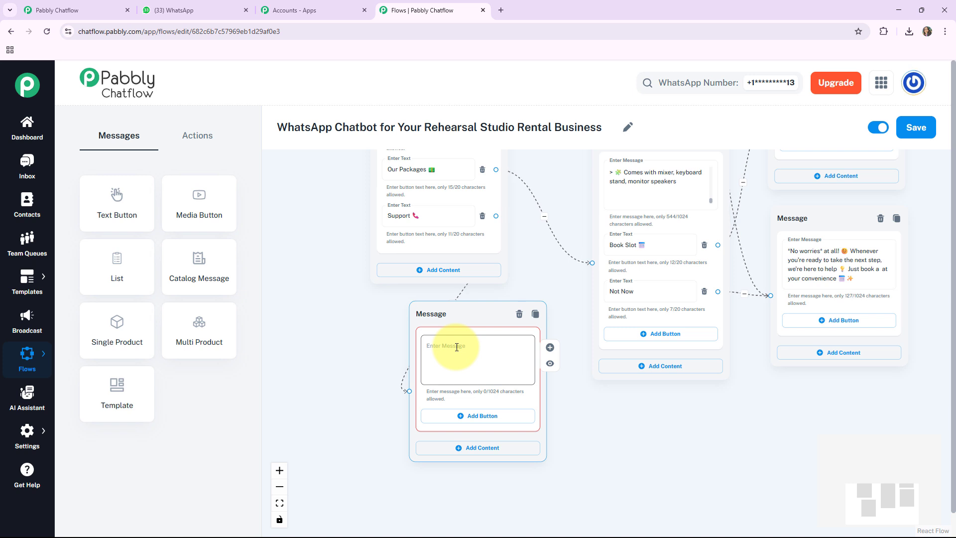
{"action": "left_click", "coordinate": [456, 347]}
{"action": "key", "text": "ctrl+v"}
{"action": "left_click", "coordinate": [280, 502]}
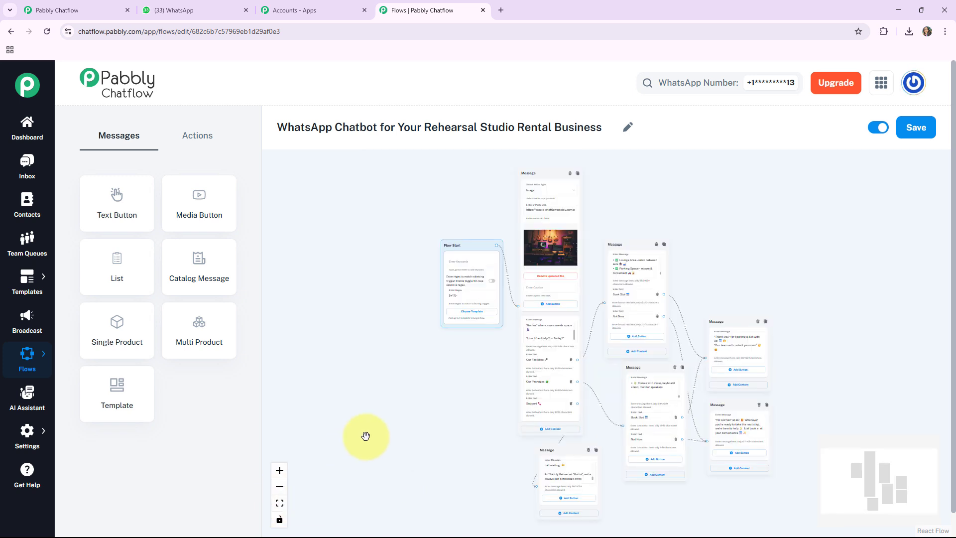
{"action": "scroll", "coordinate": [429, 415], "scroll_direction": "up", "scroll_amount": 3}
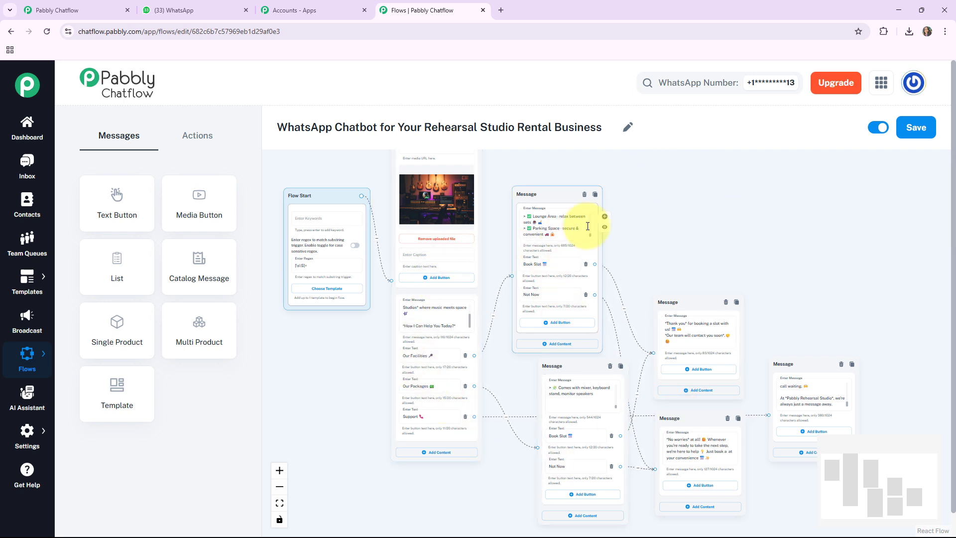
Save the flow and test it by sending 'Hi' in the WhatsApp chat with the studio number.
{"action": "left_click", "coordinate": [929, 136]}
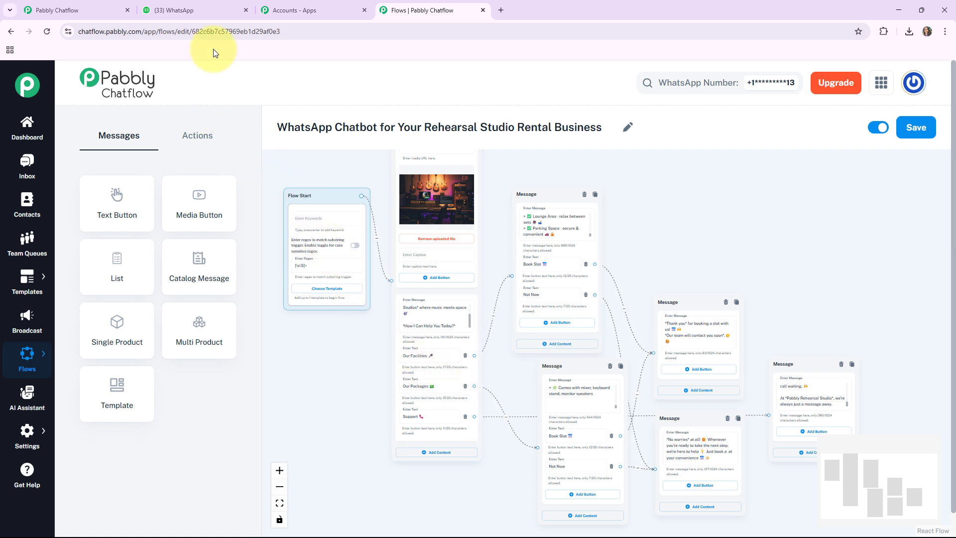
{"action": "left_click", "coordinate": [188, 6]}
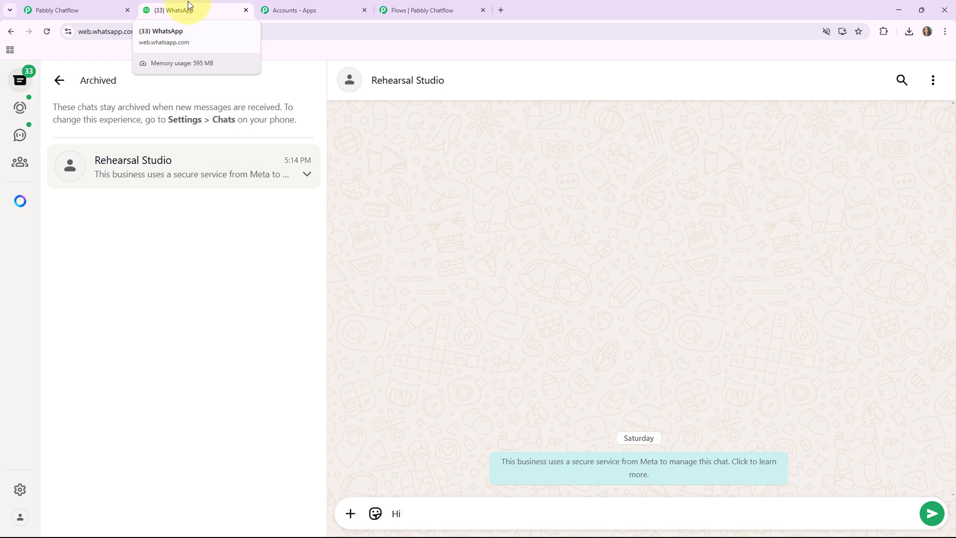
{"action": "key", "text": "Return"}
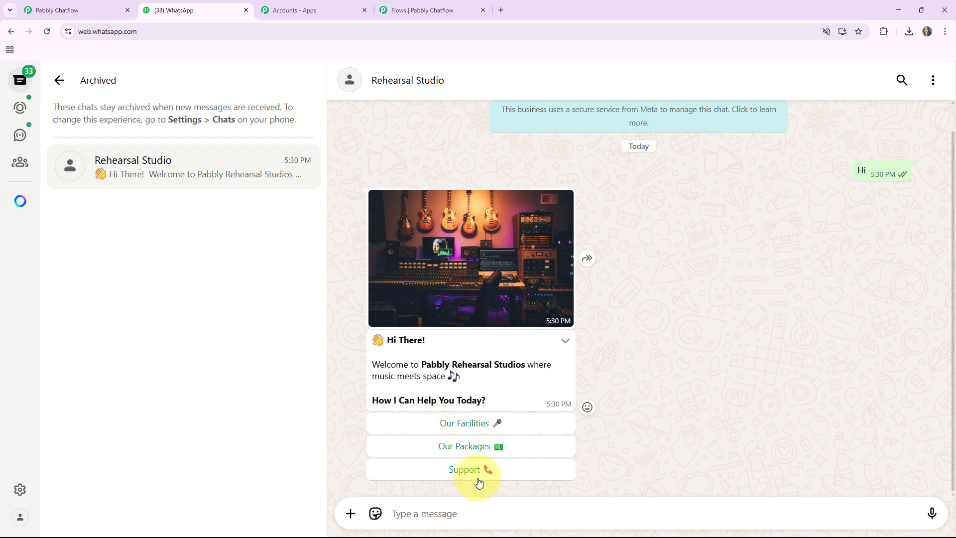
Test the packages branch by choosing 'Our Packages' in the chatbot's welcome reply.
{"action": "left_click", "coordinate": [414, 12]}
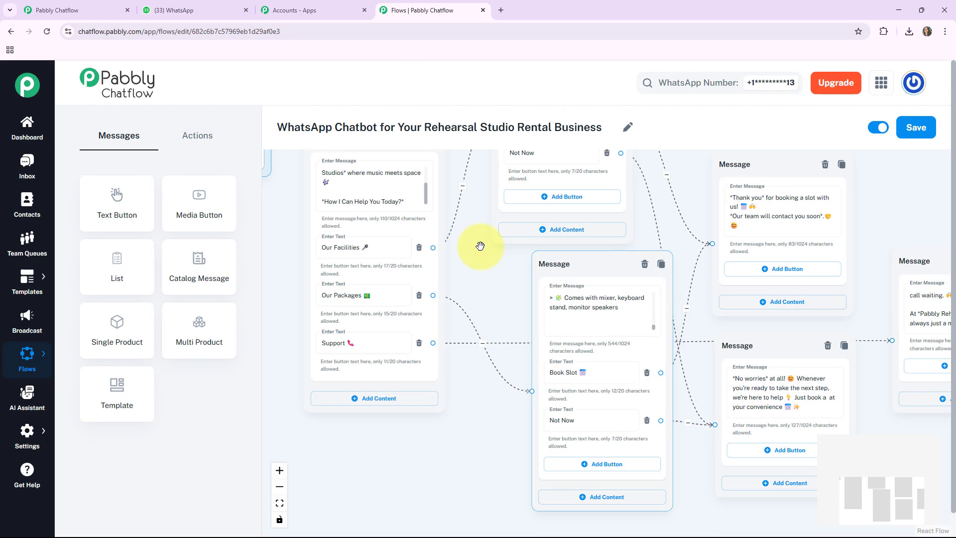
{"action": "left_click_drag", "start_coordinate": [480, 246], "coordinate": [519, 298]}
{"action": "left_click", "coordinate": [407, 342]}
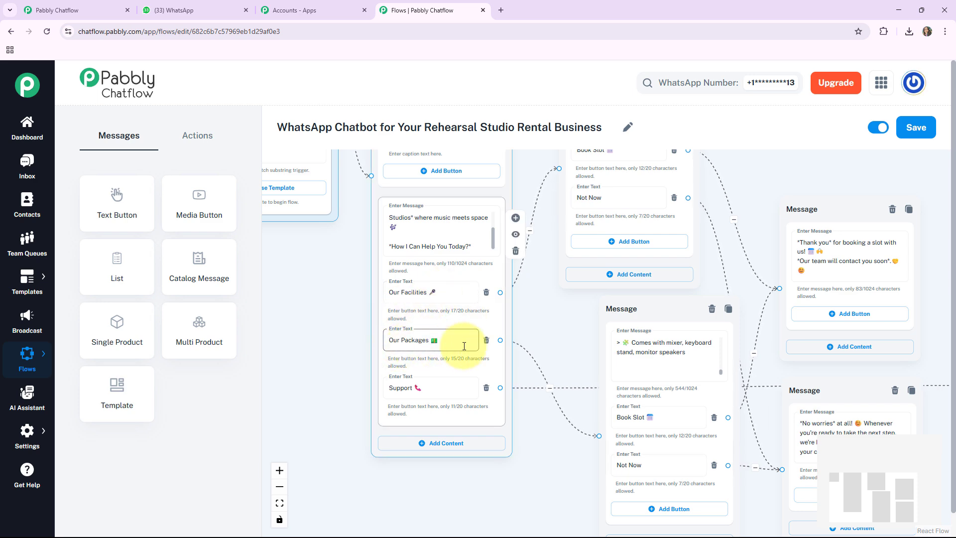
{"action": "scroll", "coordinate": [388, 269], "scroll_direction": "up", "scroll_amount": 4}
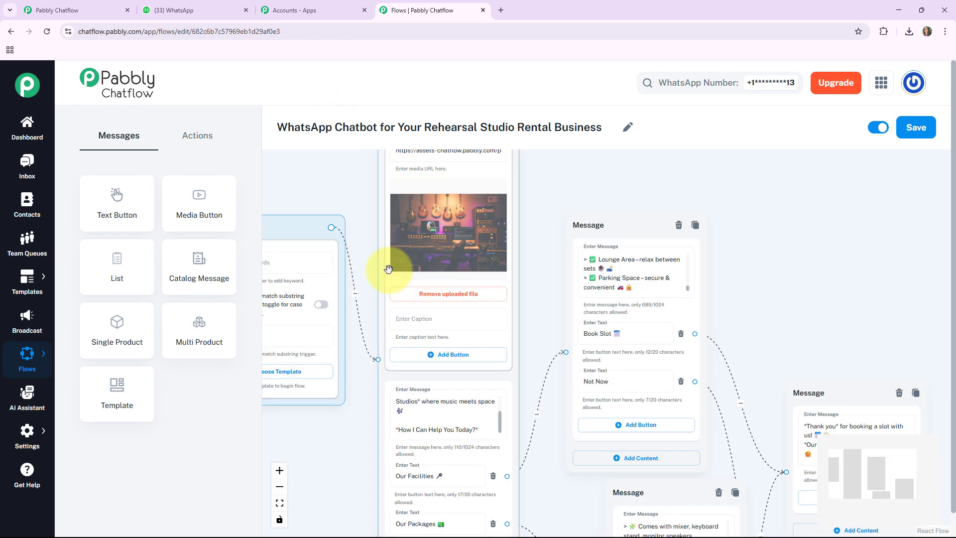
{"action": "left_click", "coordinate": [188, 12]}
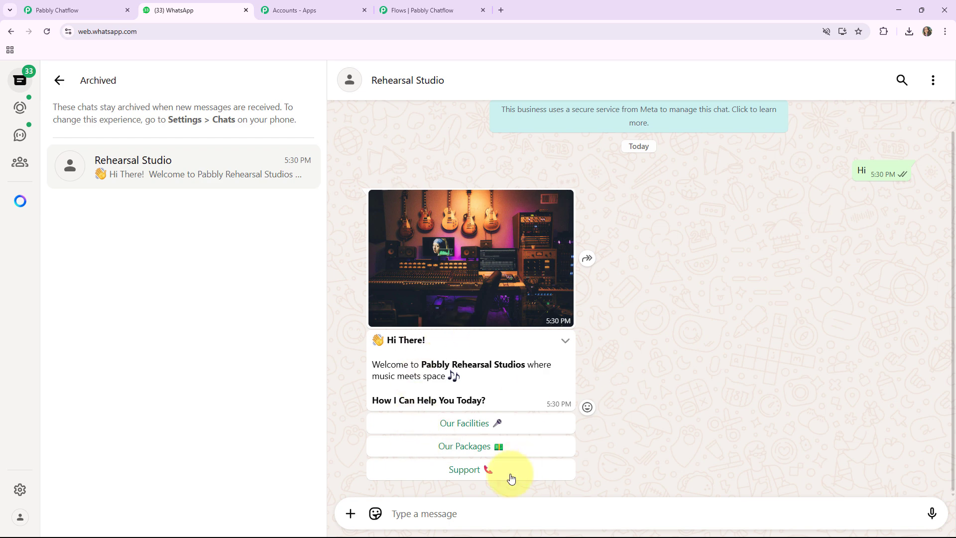
{"action": "left_click", "coordinate": [472, 446]}
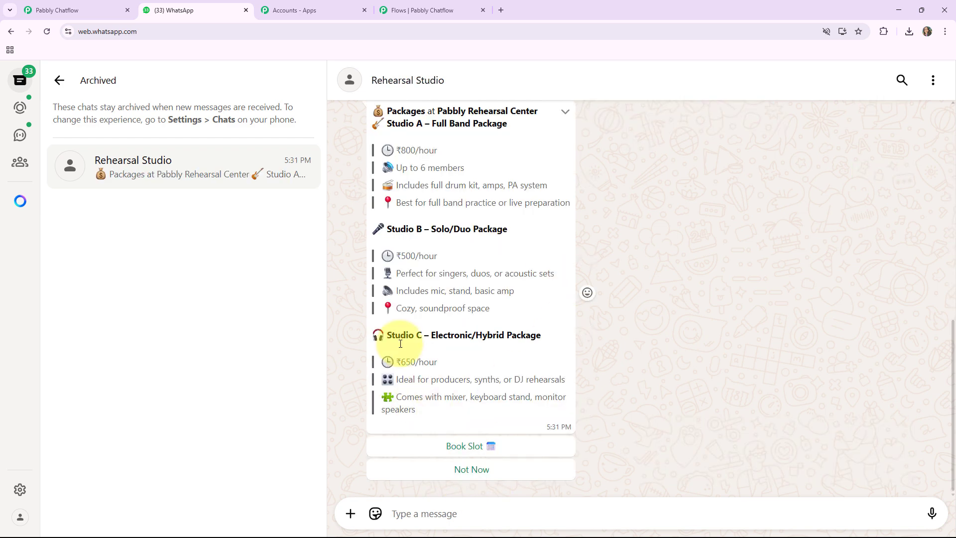
Test the facilities branch by choosing 'Our Facilities' in the welcome reply.
{"action": "scroll", "coordinate": [512, 338], "scroll_direction": "up", "scroll_amount": 1}
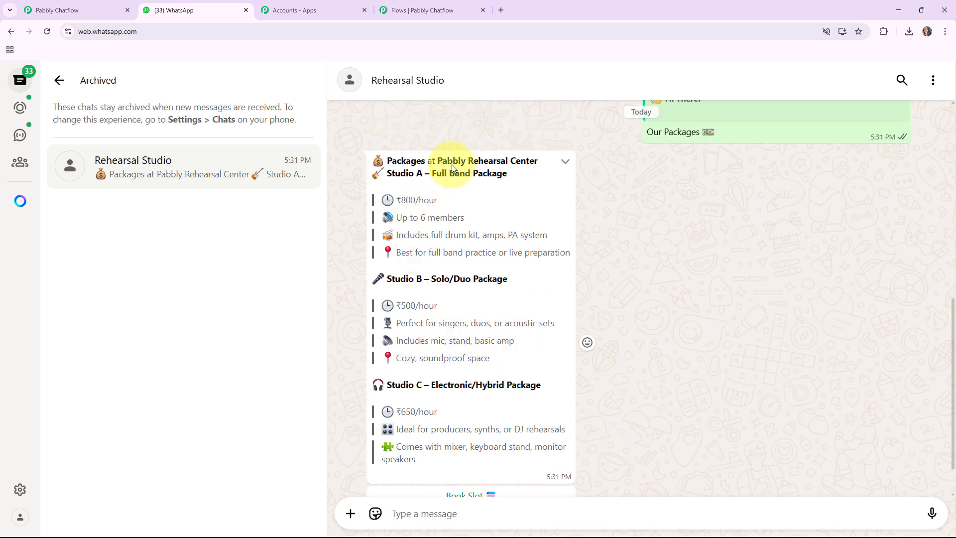
{"action": "scroll", "coordinate": [548, 379], "scroll_direction": "down", "scroll_amount": 1}
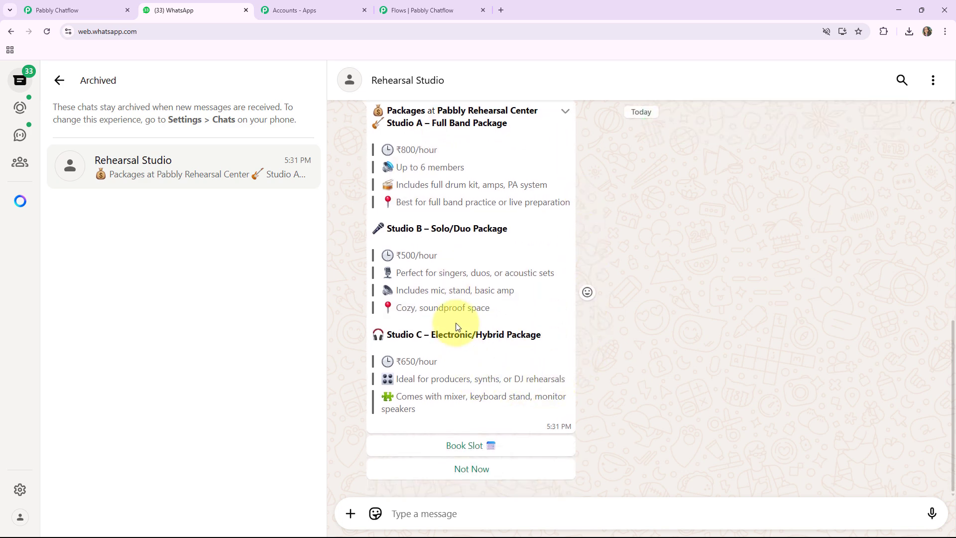
{"action": "scroll", "coordinate": [437, 242], "scroll_direction": "up", "scroll_amount": 4}
{"action": "scroll", "coordinate": [438, 242], "scroll_direction": "up", "scroll_amount": 1}
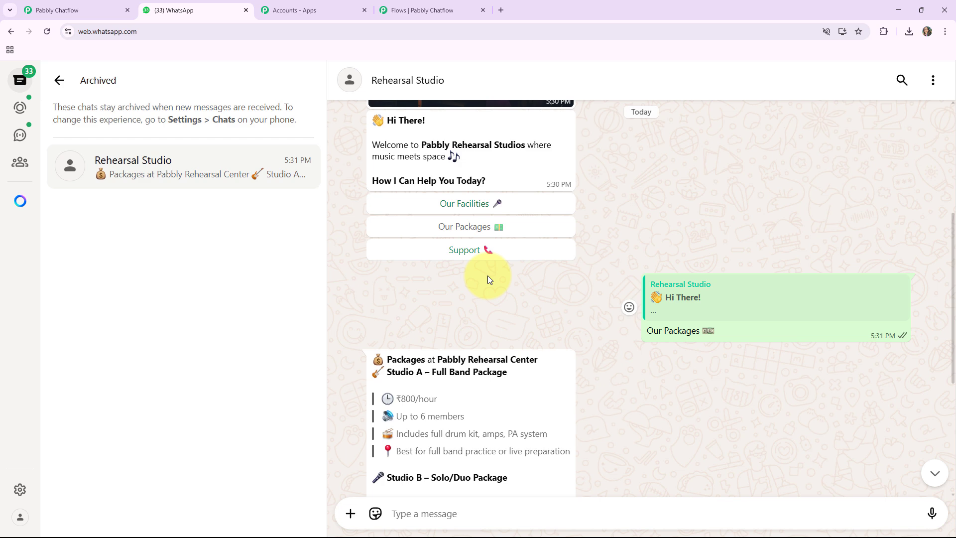
{"action": "left_click", "coordinate": [467, 206]}
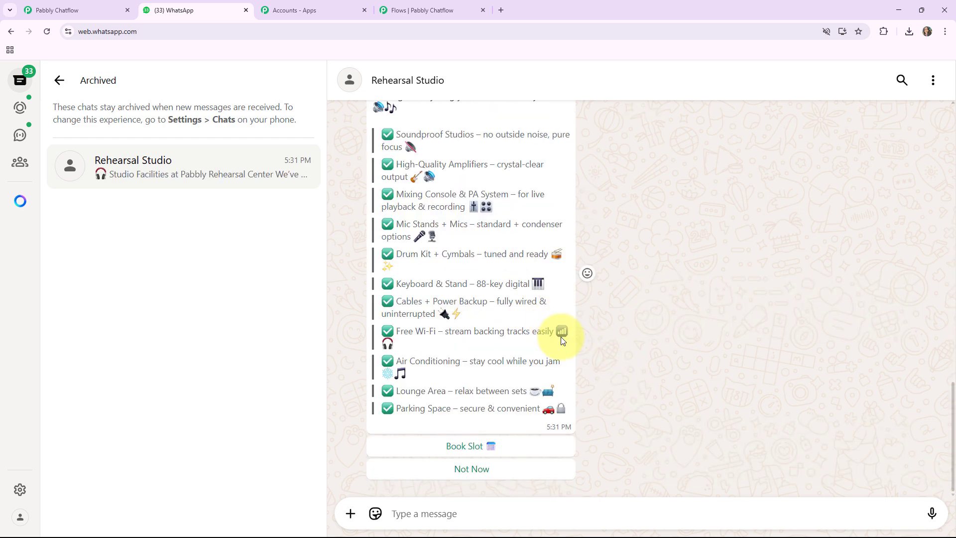
Test the booking branch by choosing 'Book Slot' under the facilities reply.
{"action": "scroll", "coordinate": [561, 337], "scroll_direction": "up", "scroll_amount": 2}
{"action": "scroll", "coordinate": [561, 339], "scroll_direction": "down", "scroll_amount": 2}
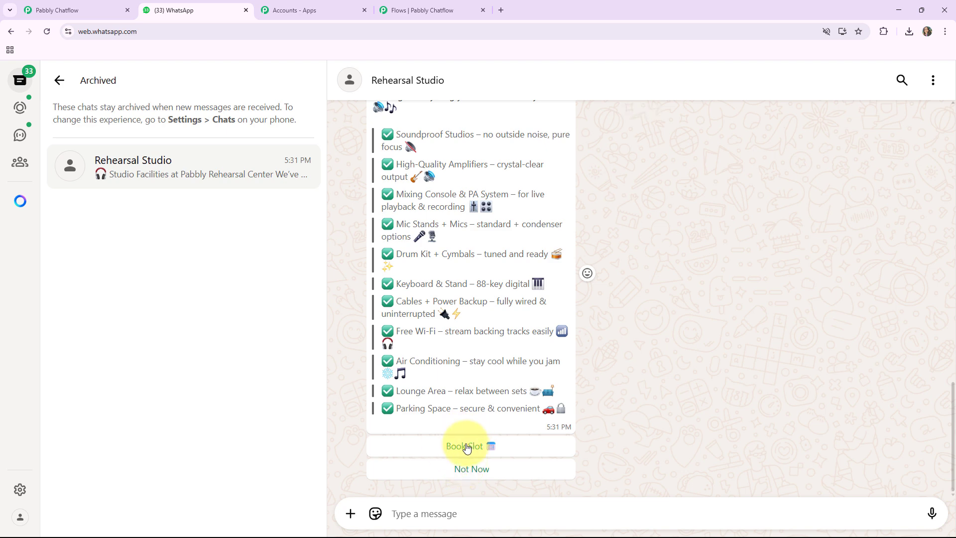
{"action": "left_click", "coordinate": [428, 15]}
{"action": "scroll", "coordinate": [763, 224], "scroll_direction": "down", "scroll_amount": 3}
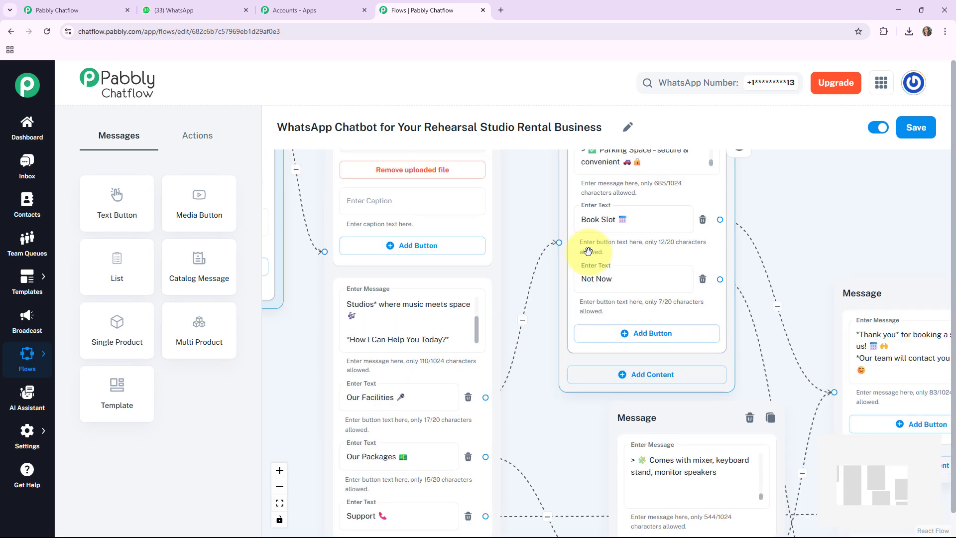
{"action": "left_click", "coordinate": [222, 10]}
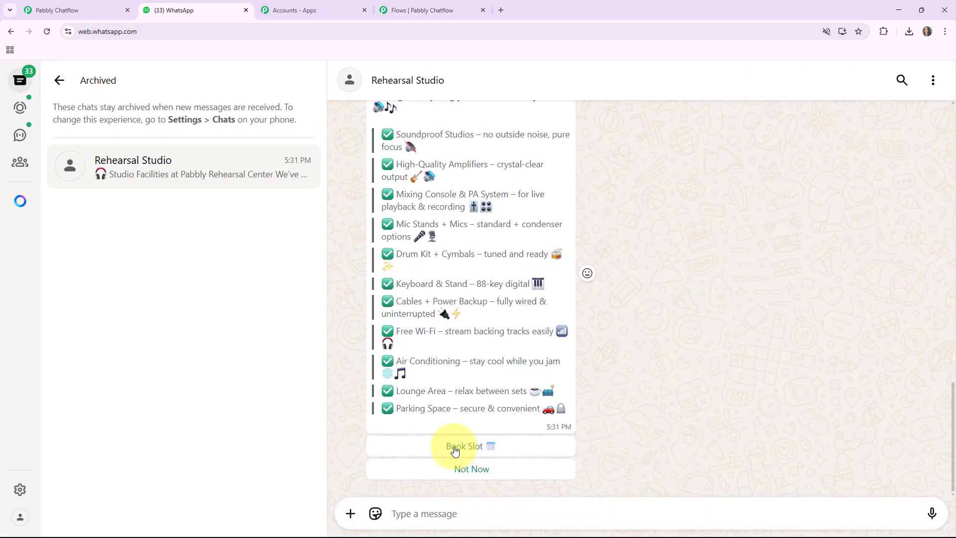
{"action": "left_click", "coordinate": [454, 446]}
Scroll back through the chat to review the bot's replies.
{"action": "scroll", "coordinate": [546, 428], "scroll_direction": "up", "scroll_amount": 4}
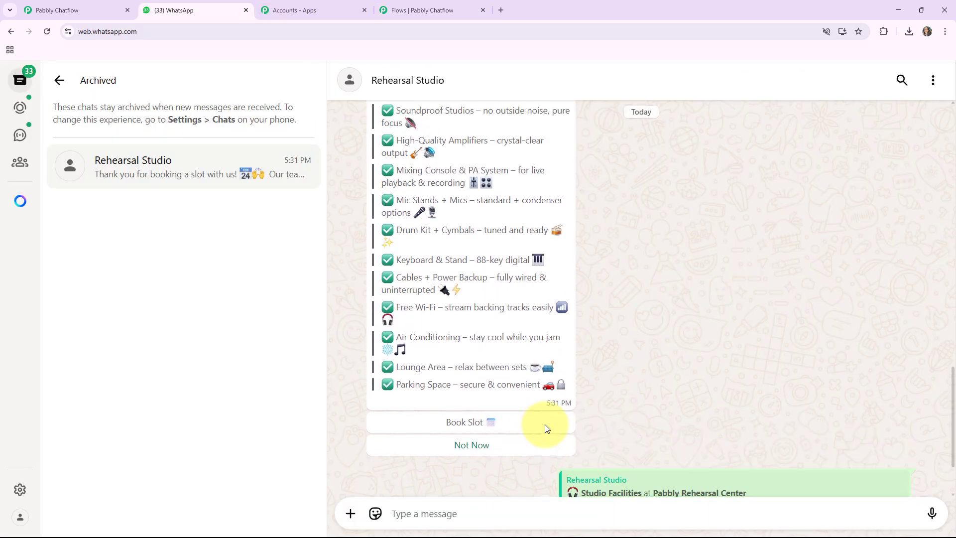
{"action": "scroll", "coordinate": [546, 429], "scroll_direction": "up", "scroll_amount": 4}
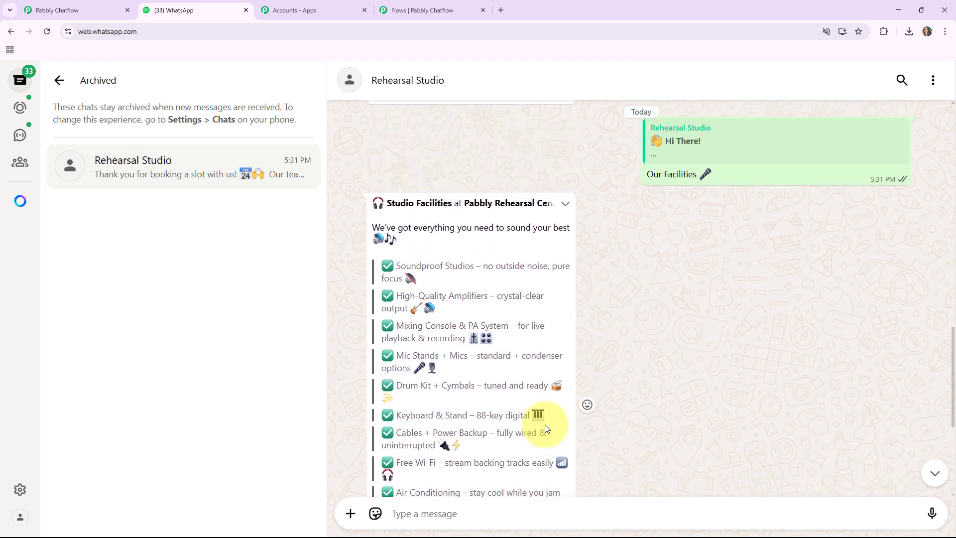
{"action": "scroll", "coordinate": [546, 429], "scroll_direction": "up", "scroll_amount": 2}
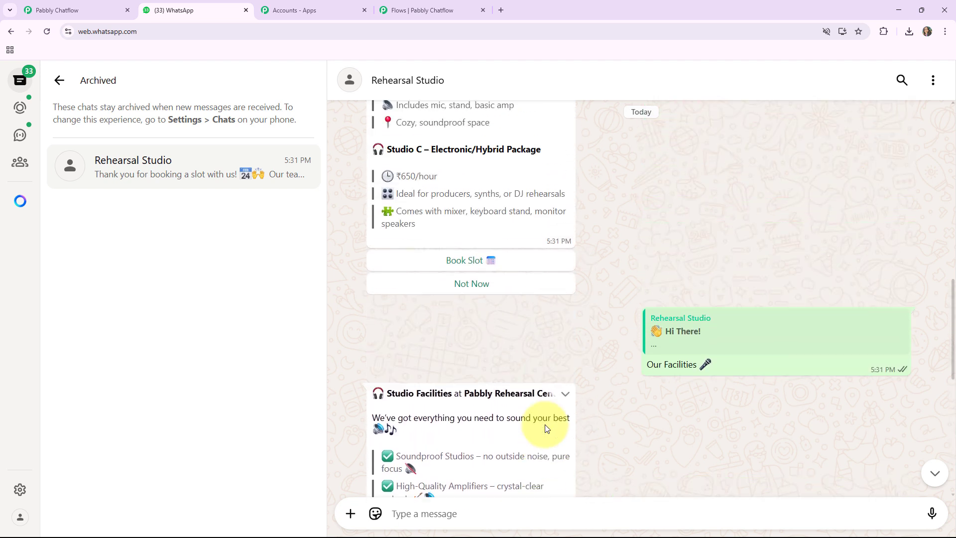
{"action": "scroll", "coordinate": [546, 428], "scroll_direction": "up", "scroll_amount": 4}
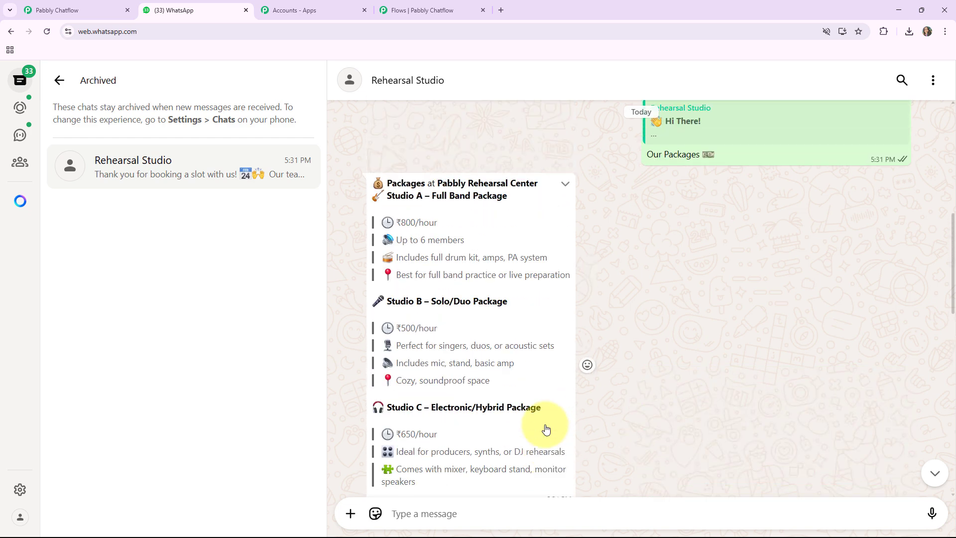
{"action": "scroll", "coordinate": [546, 428], "scroll_direction": "up", "scroll_amount": 3}
{"action": "scroll", "coordinate": [545, 424], "scroll_direction": "up", "scroll_amount": 2}
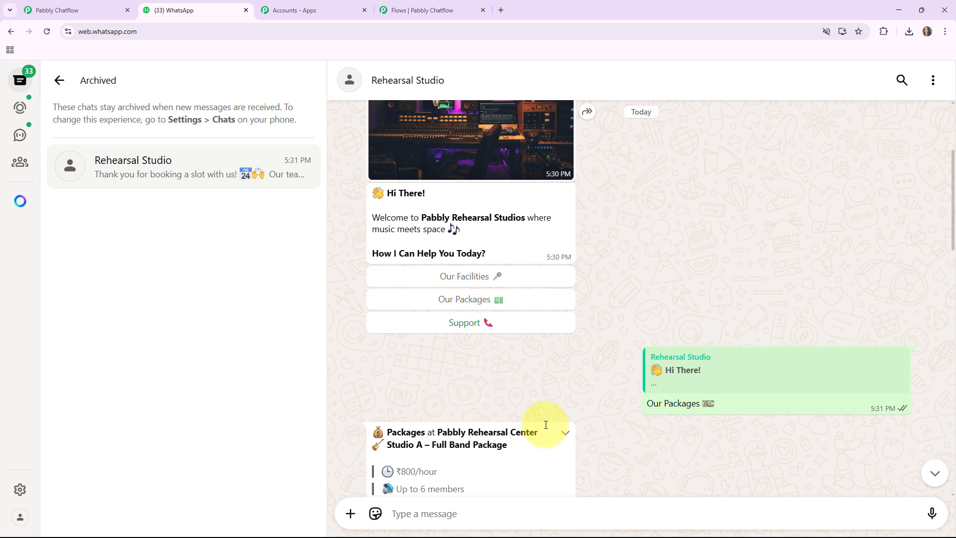
{"action": "scroll", "coordinate": [546, 424], "scroll_direction": "up", "scroll_amount": 2}
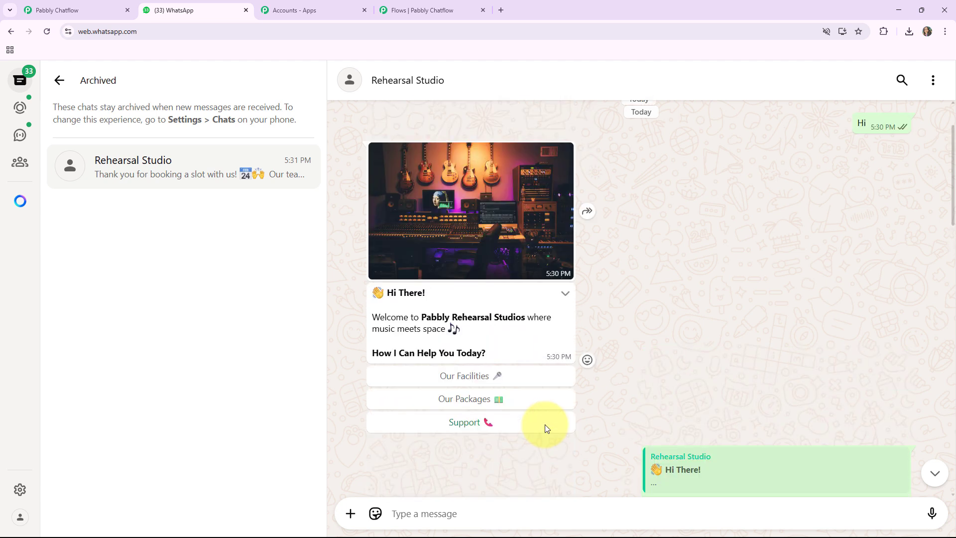